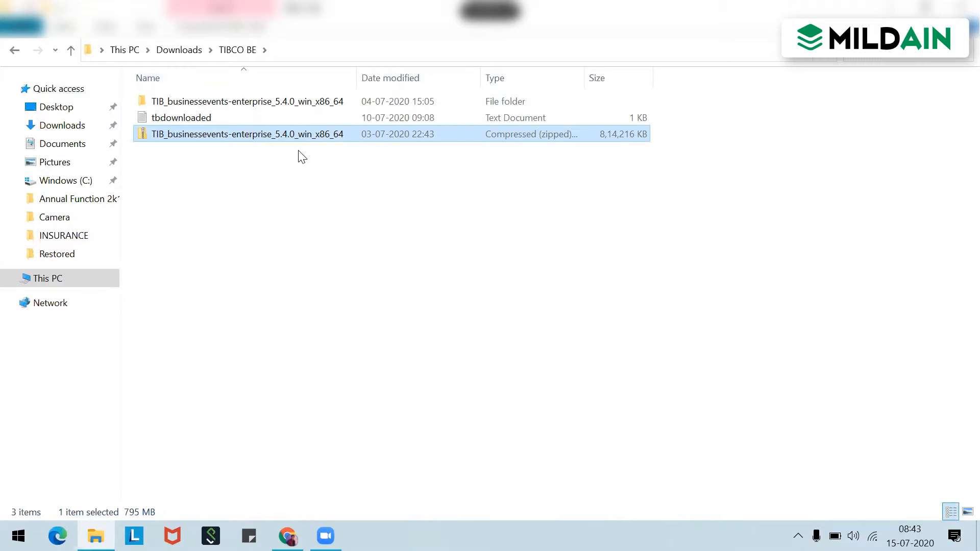
Open the extracted TIB_businessevents-enterprise_5.4.0_win_x86_64 folder and widen the Name column so the full file names fit.
double_click(282, 107)
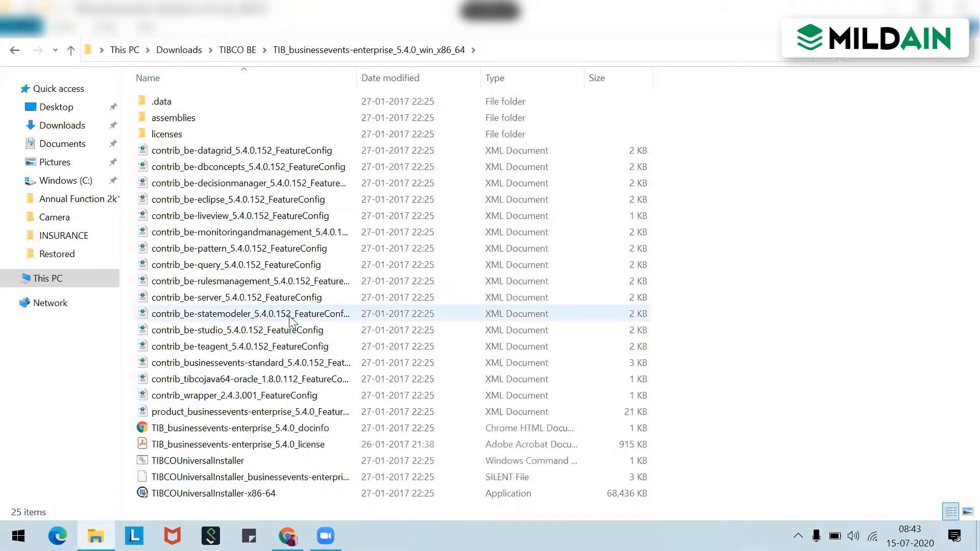
click(252, 495)
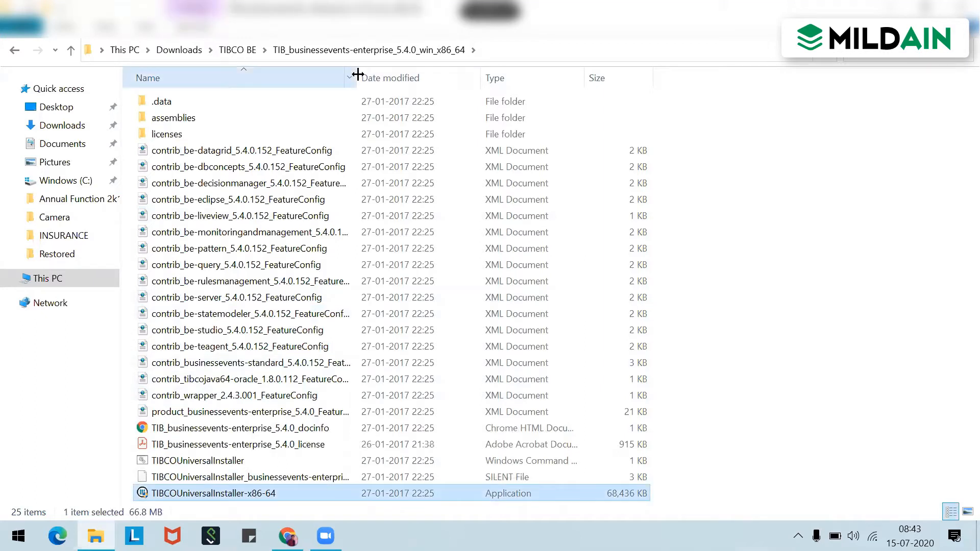
drag(358, 75, 448, 96)
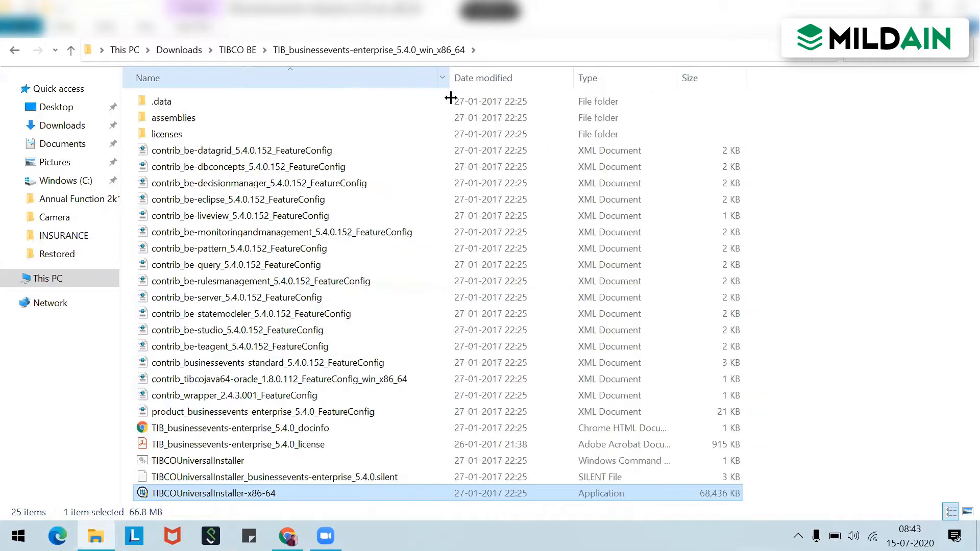
Open the TIBCOUniversalInstaller_businessevents-enterprise_5.4.0.silent file in Notepad++, review its installation root and feature settings, and close it.
click(317, 480)
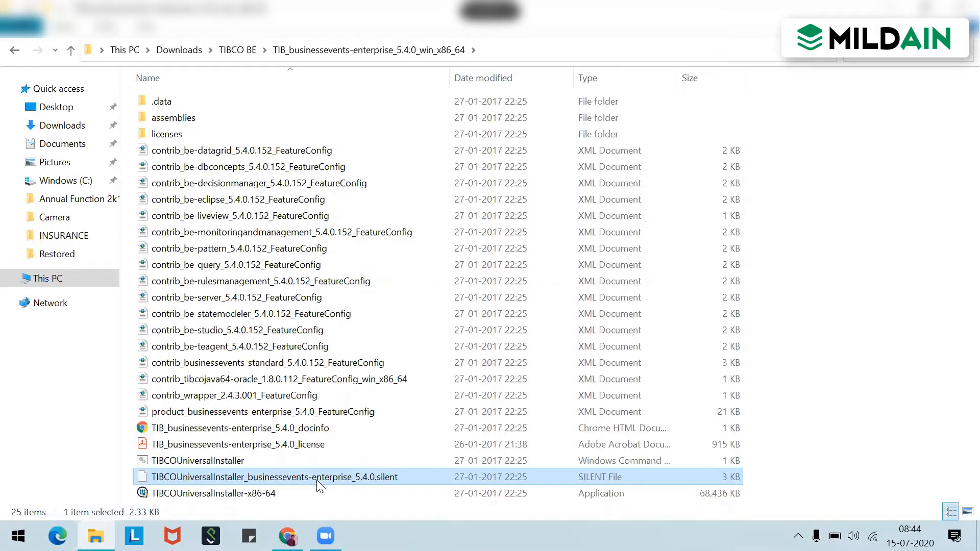
right_click(320, 486)
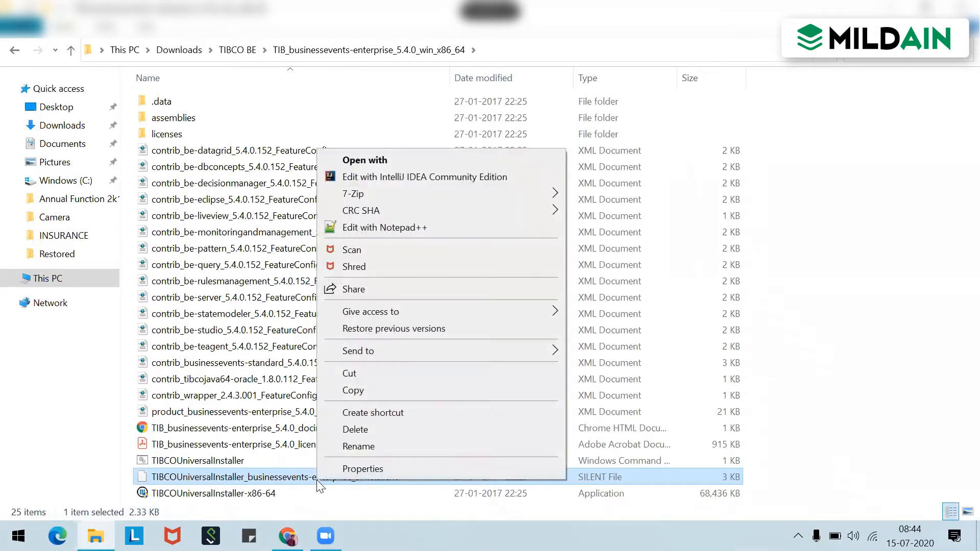
click(499, 227)
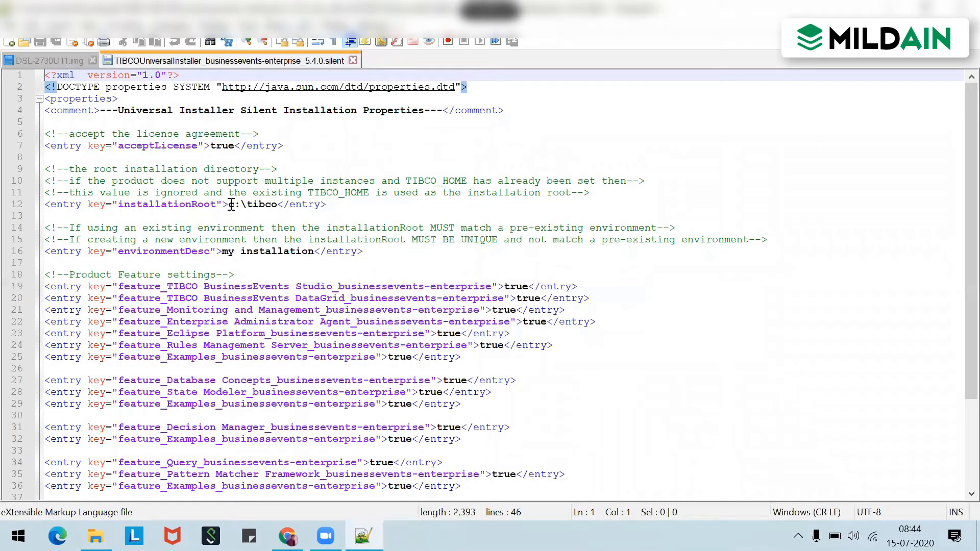
click(230, 204)
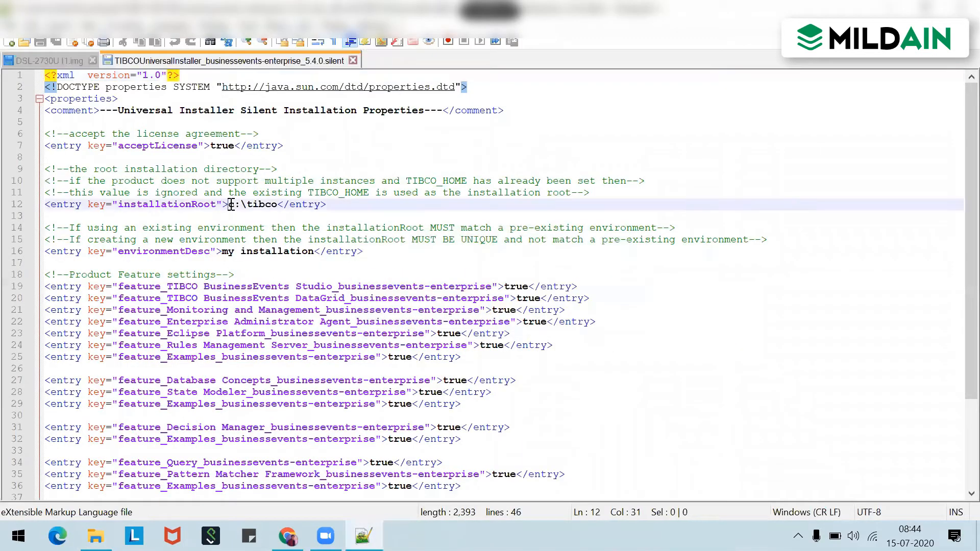
shift+click(278, 204)
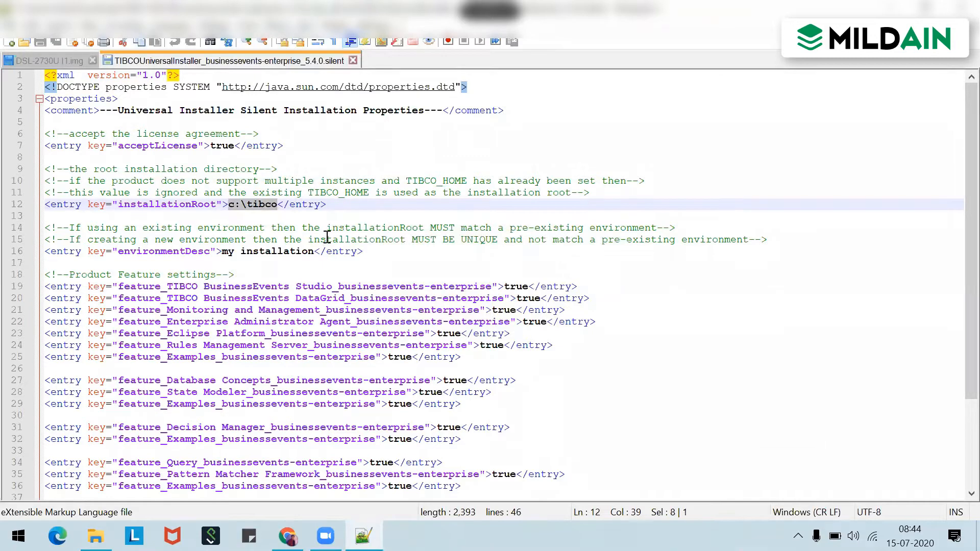
scroll(328, 238, down, 2)
scroll(327, 237, down, 1)
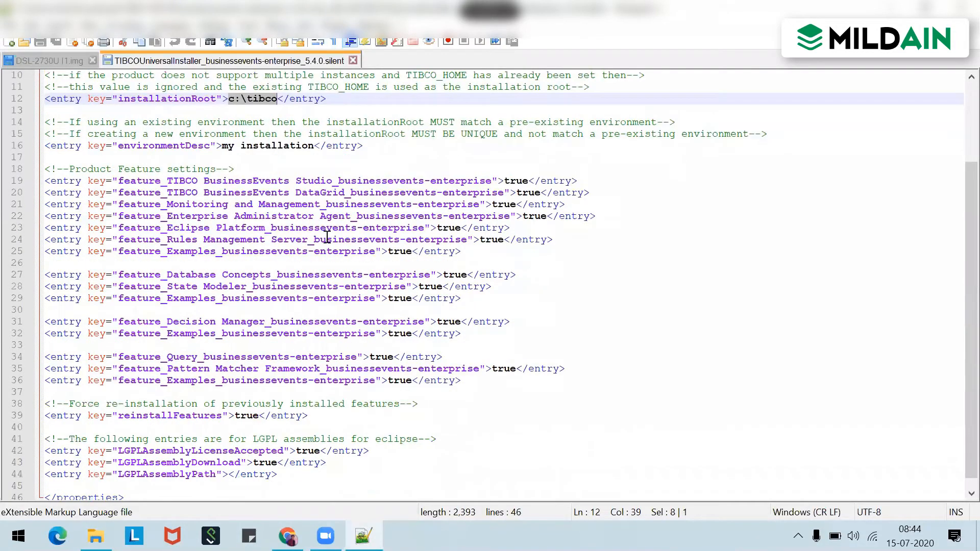
scroll(143, 302, down, 1)
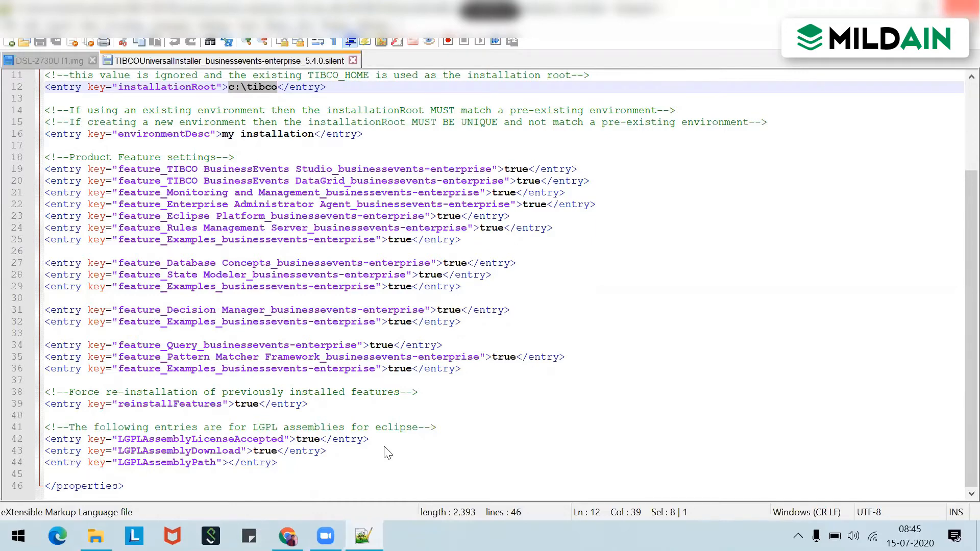
key(alt+F4)
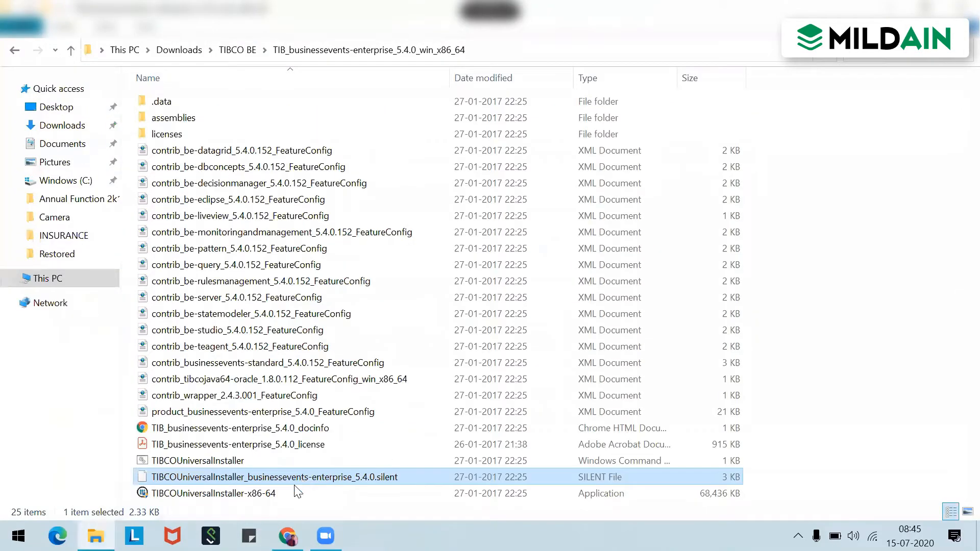
Launch TIBCOUniversalInstaller-x86-64 and, while it loads, select all the FeatureConfig XML files in the folder.
double_click(295, 493)
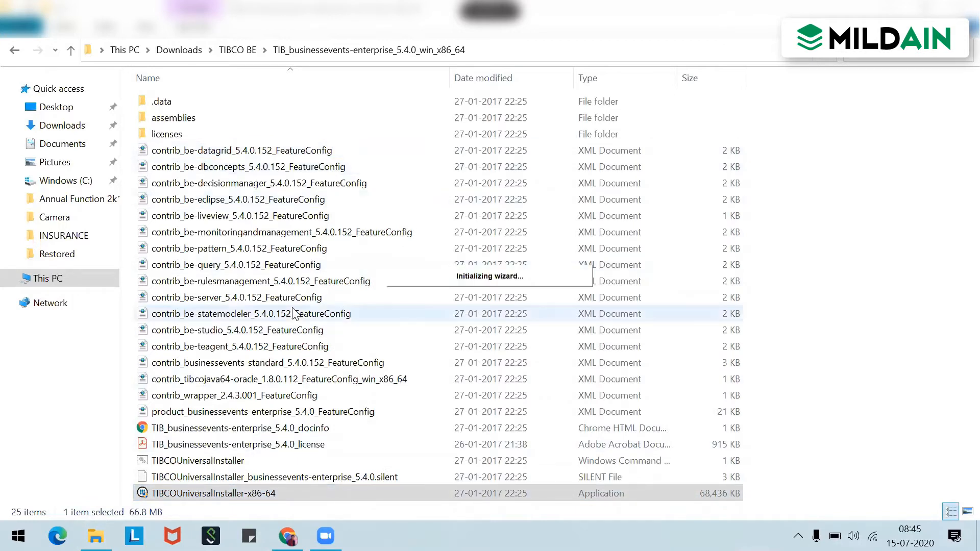
click(291, 156)
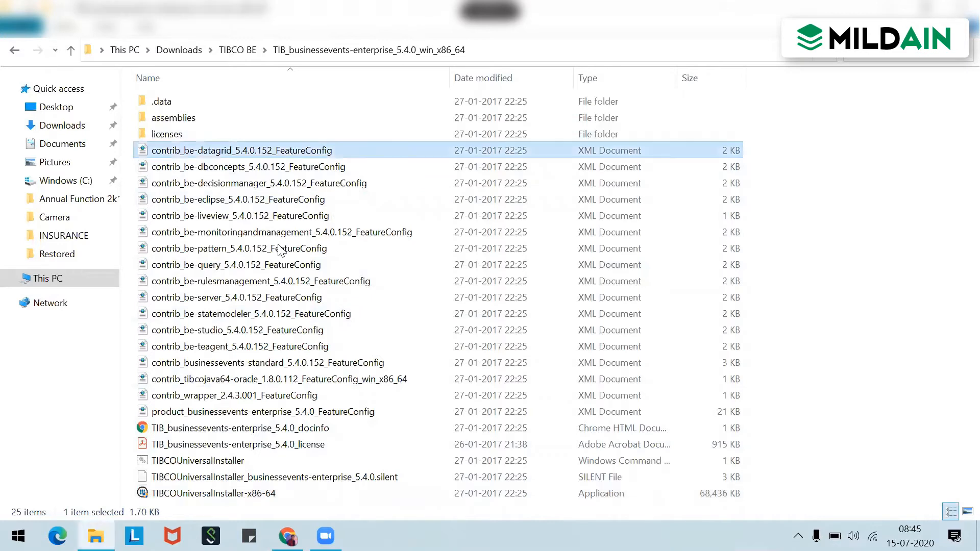
shift+click(264, 411)
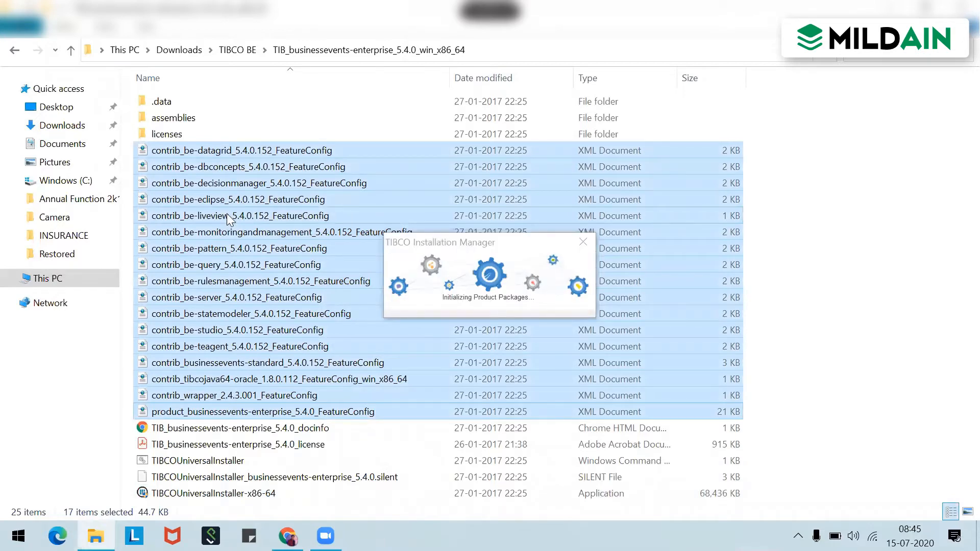
Open the assemblies folder and look over all its zipped product packages.
double_click(184, 118)
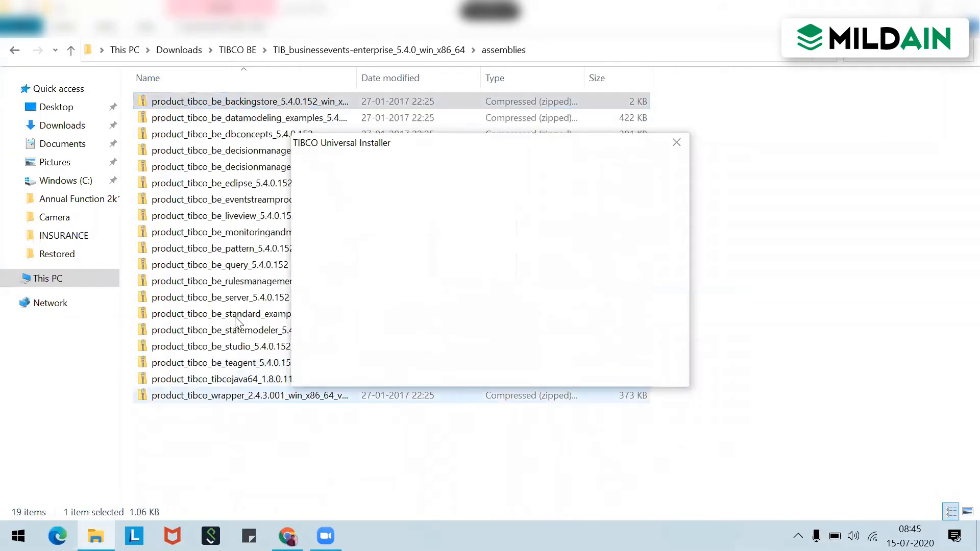
key(ctrl+a)
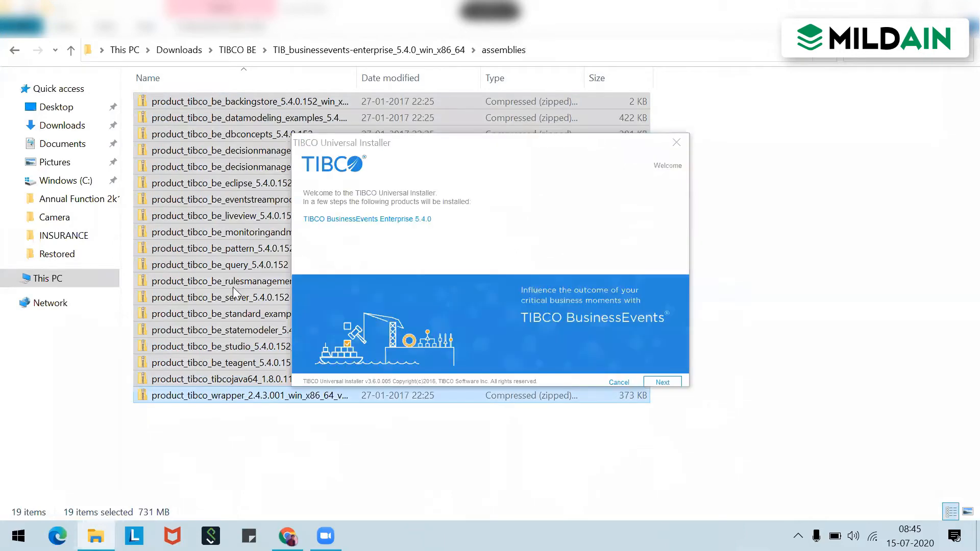
click(233, 287)
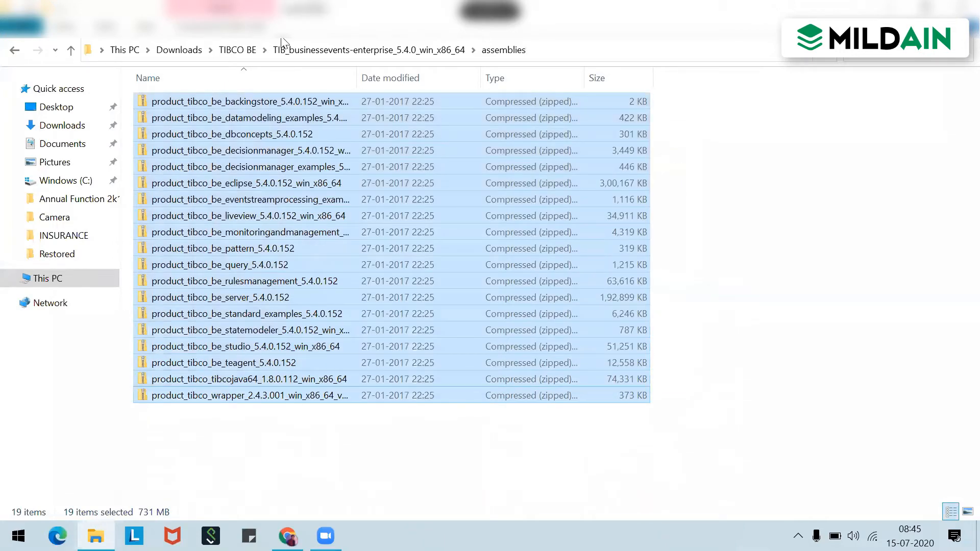
key(Down)
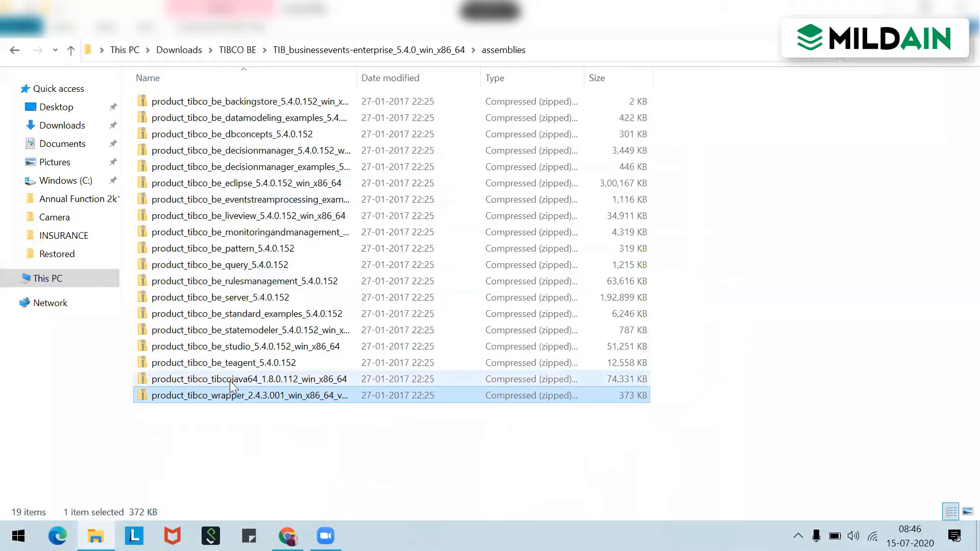
Examine the source and bin folders inside the product_tibco_be_server_5.4.0.152 package, and return to the assemblies folder.
double_click(232, 297)
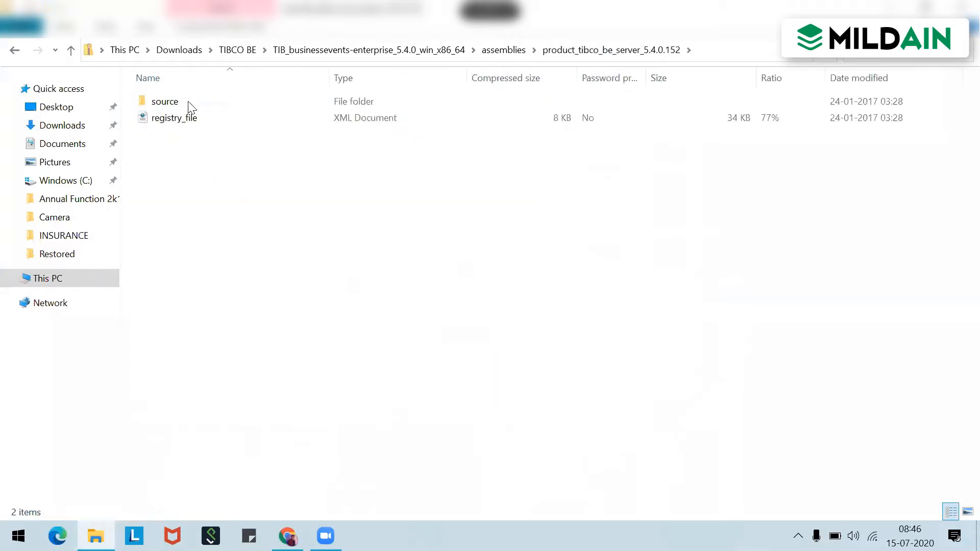
click(187, 101)
double_click(187, 101)
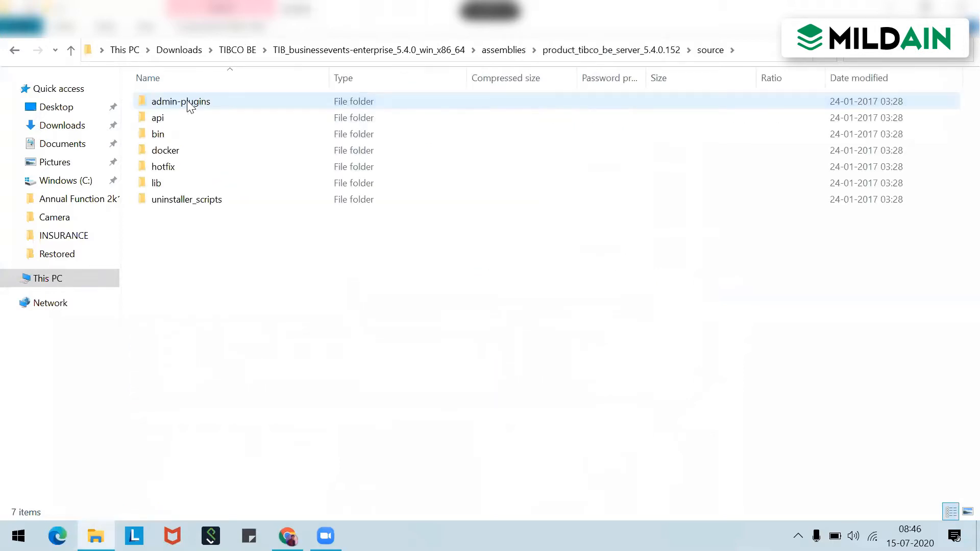
double_click(180, 136)
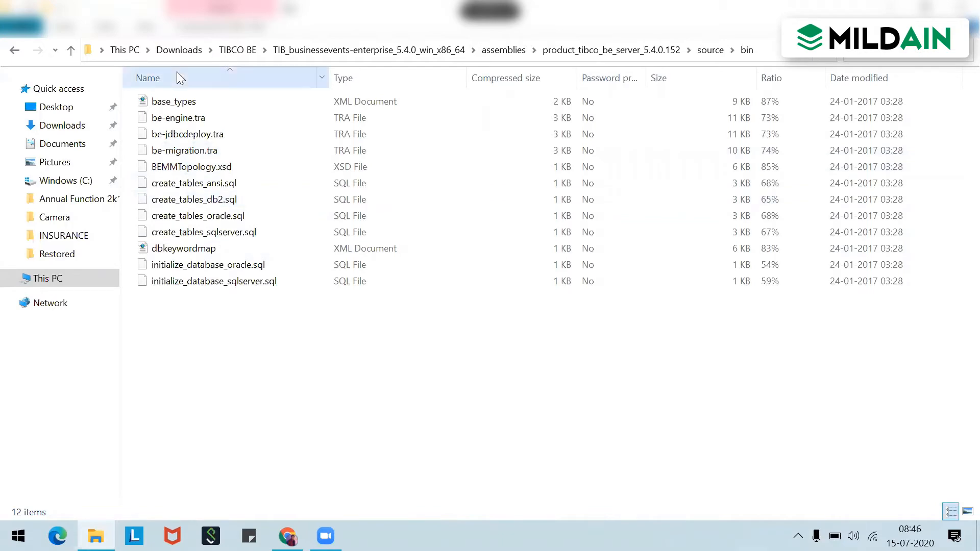
click(14, 51)
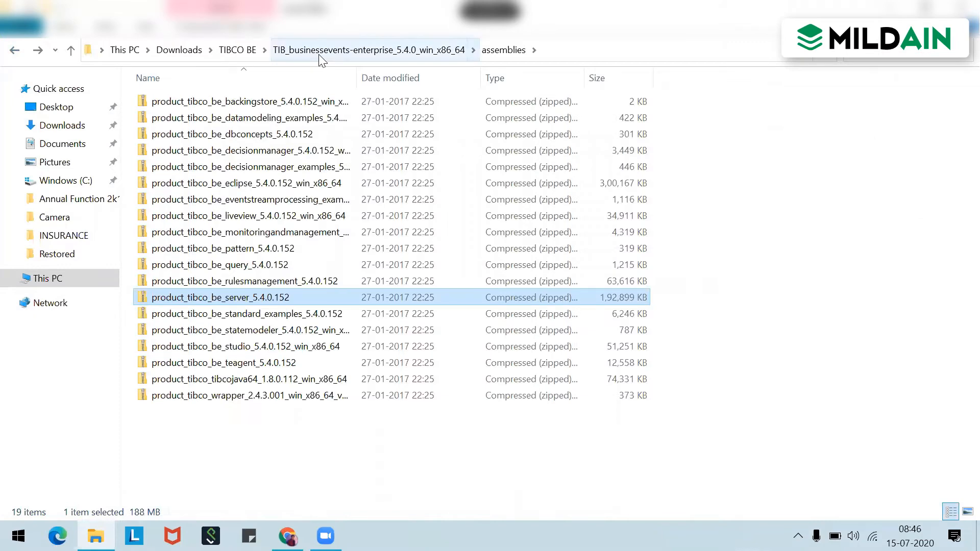
Return to the TIBCO Universal Installer, proceed past the welcome page and accept the license agreement terms.
click(849, 269)
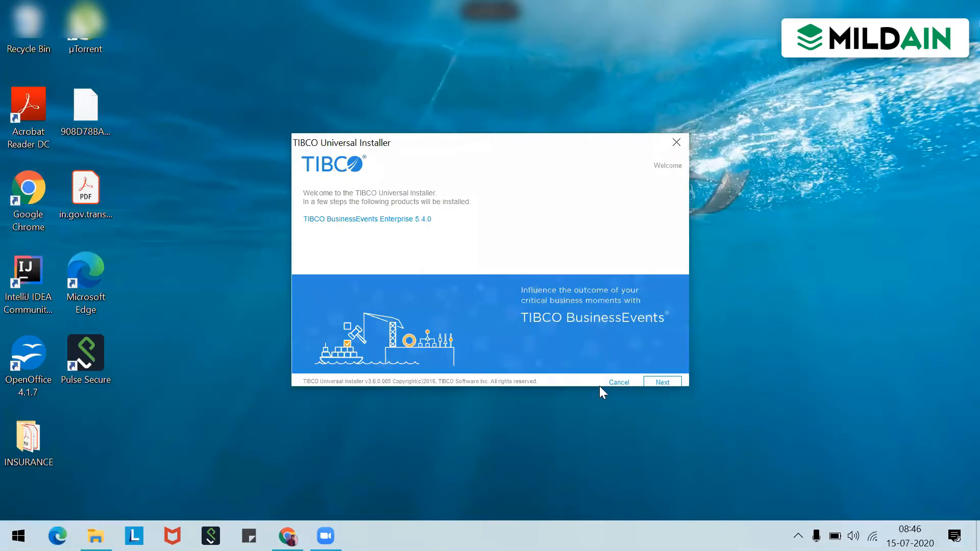
click(648, 378)
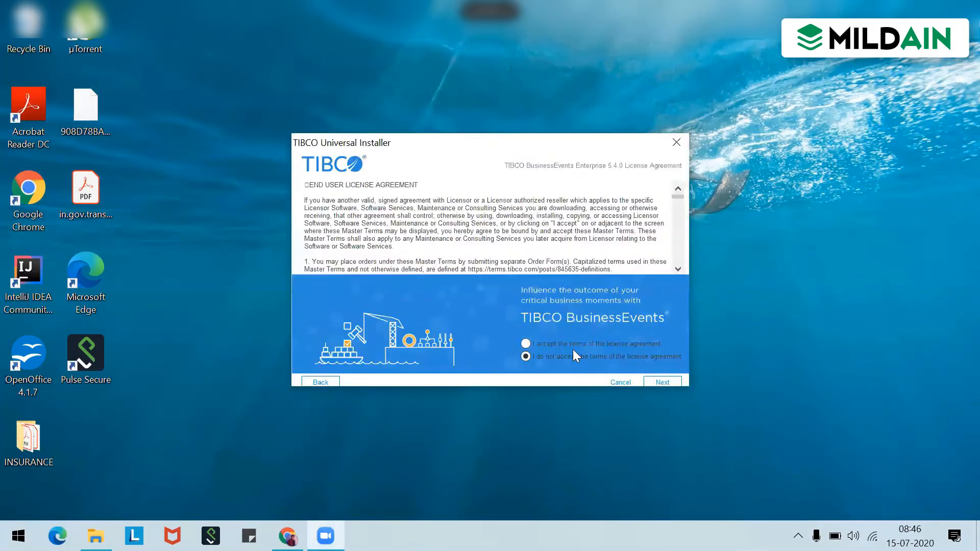
click(572, 342)
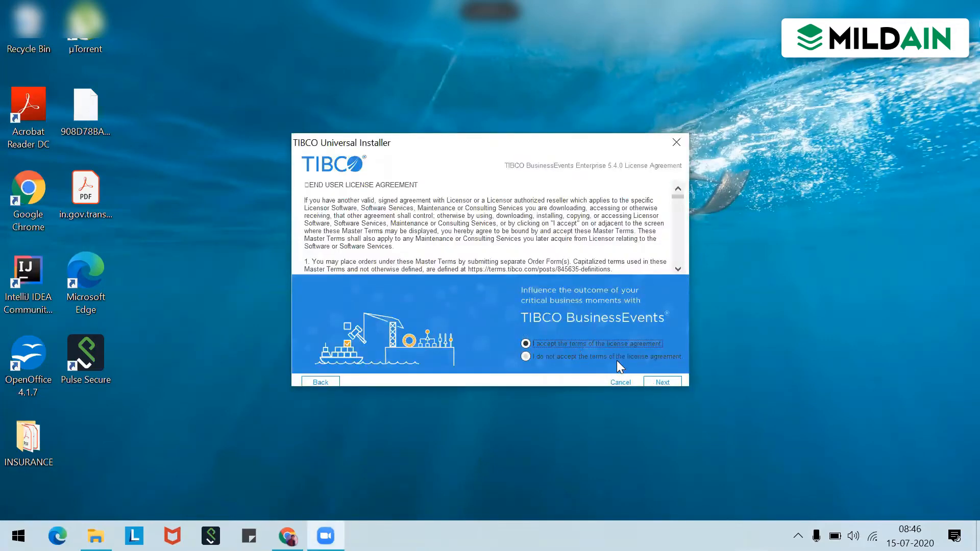
click(653, 378)
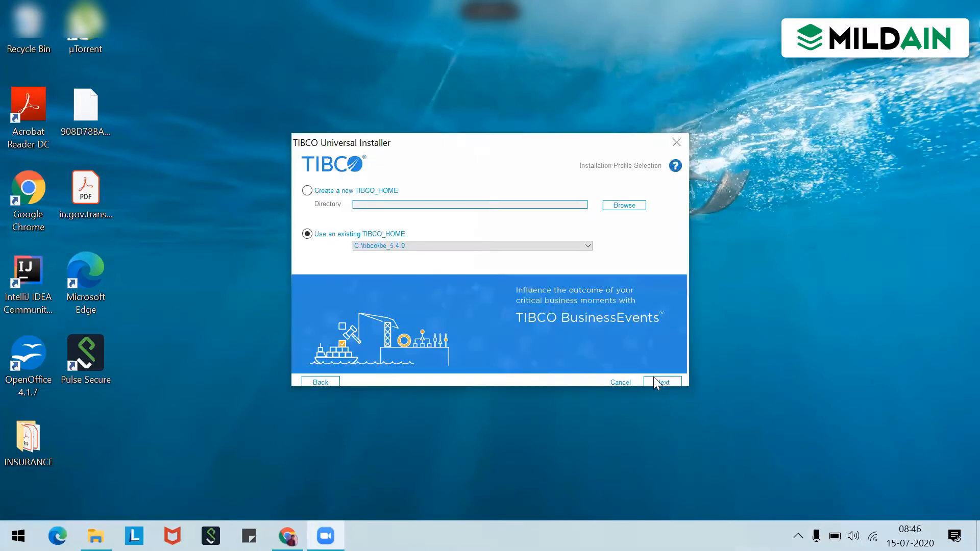
Choose to create a new TIBCO_HOME, using a new folder named tibco_training on the C: drive, and continue to the installation profiles.
click(307, 190)
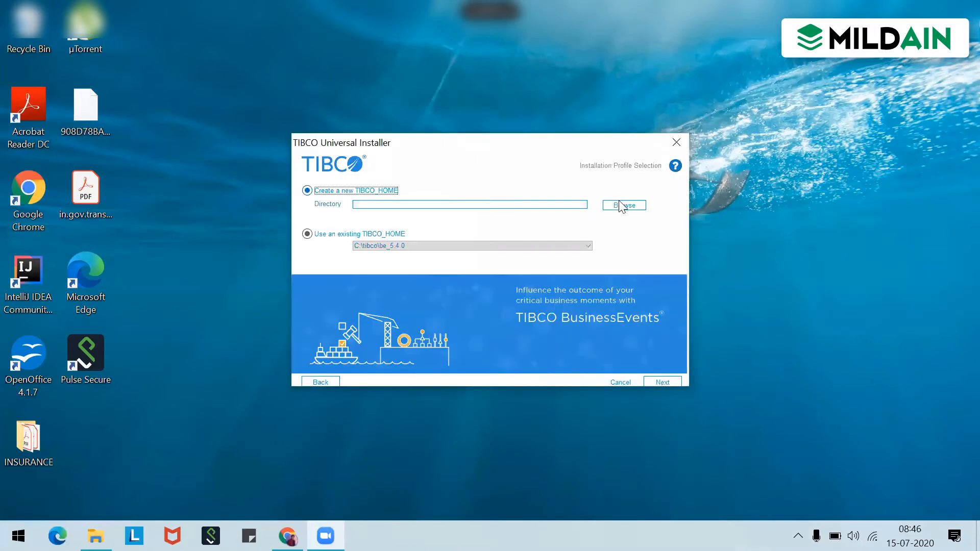
click(621, 205)
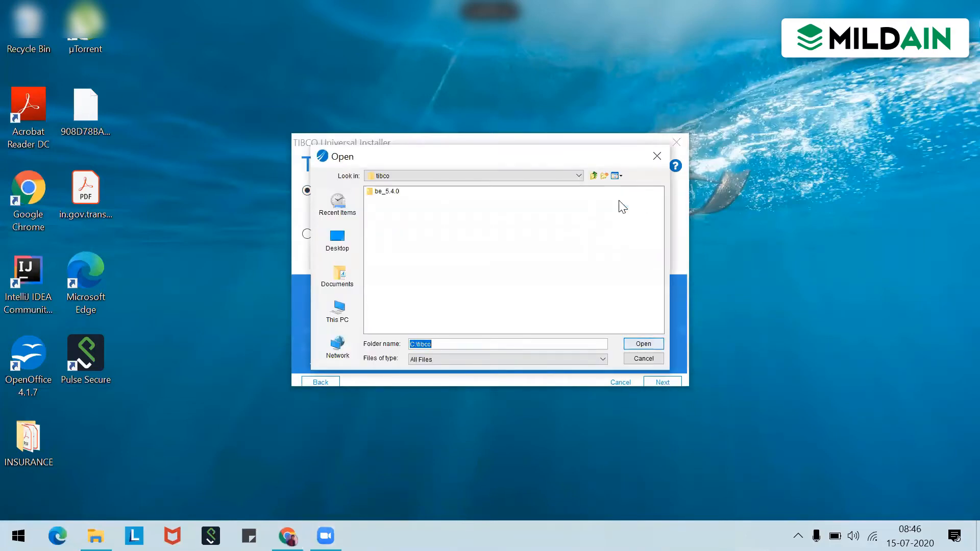
click(595, 175)
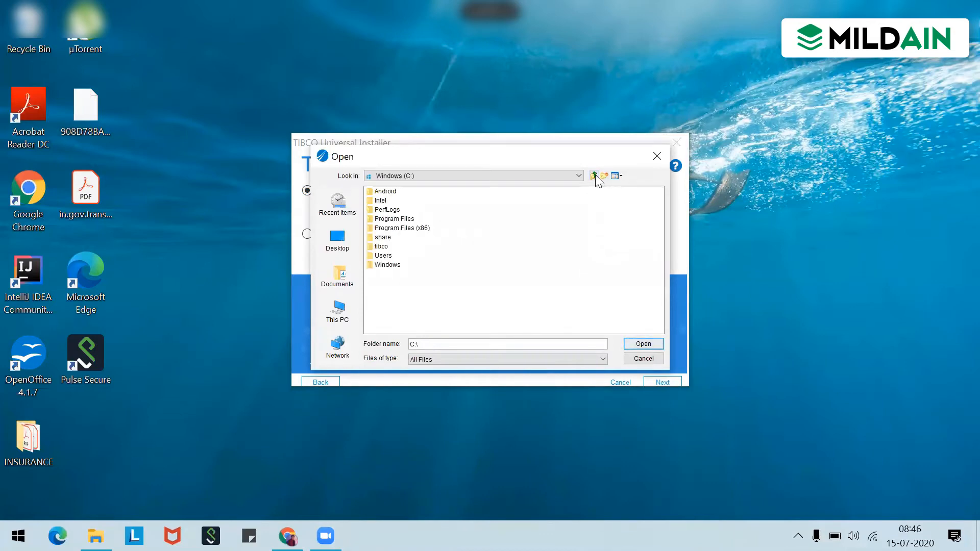
click(600, 175)
text(t)
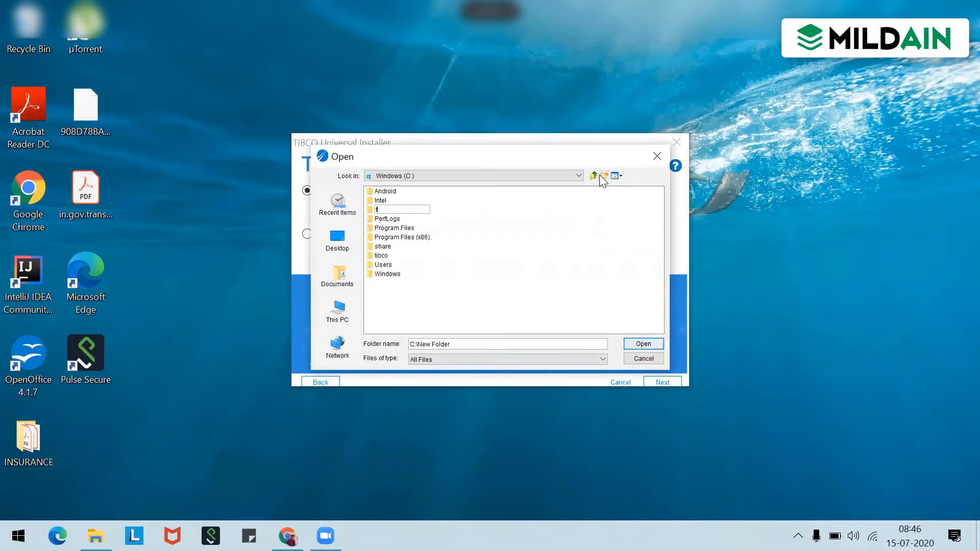
text(ibco)
text(te)
key(BackSpace)
text(raining)
key(Return)
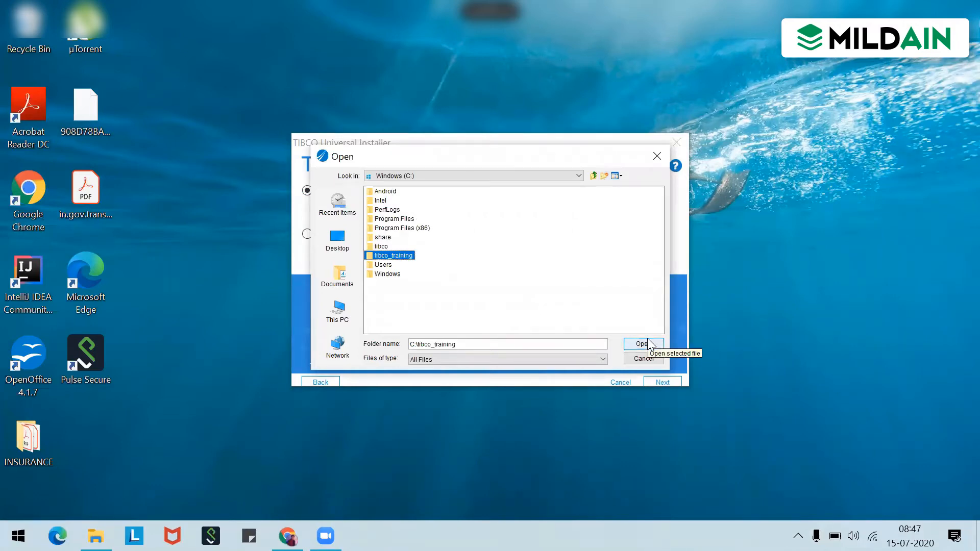
click(648, 339)
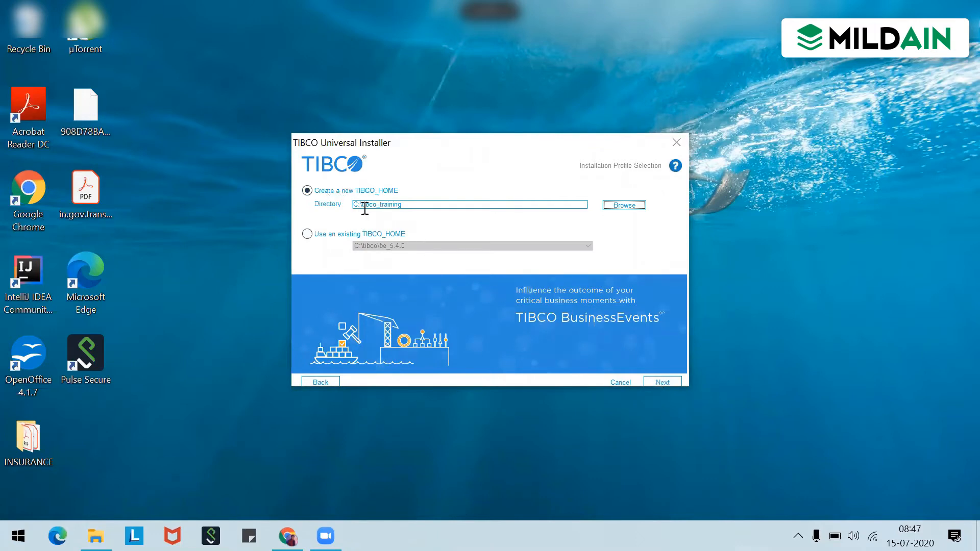
click(663, 382)
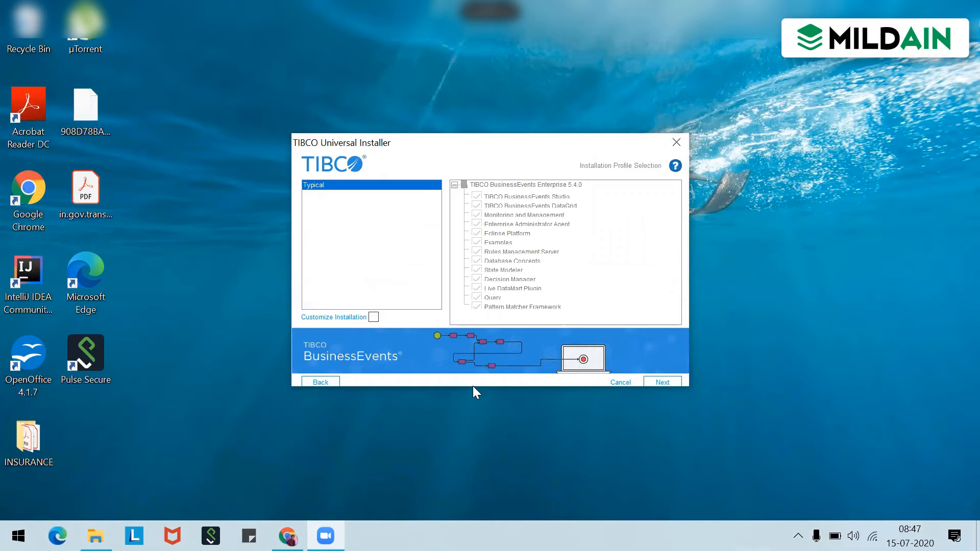
Try to continue with the Typical installation profile, and return to the feature selection to change it.
click(655, 384)
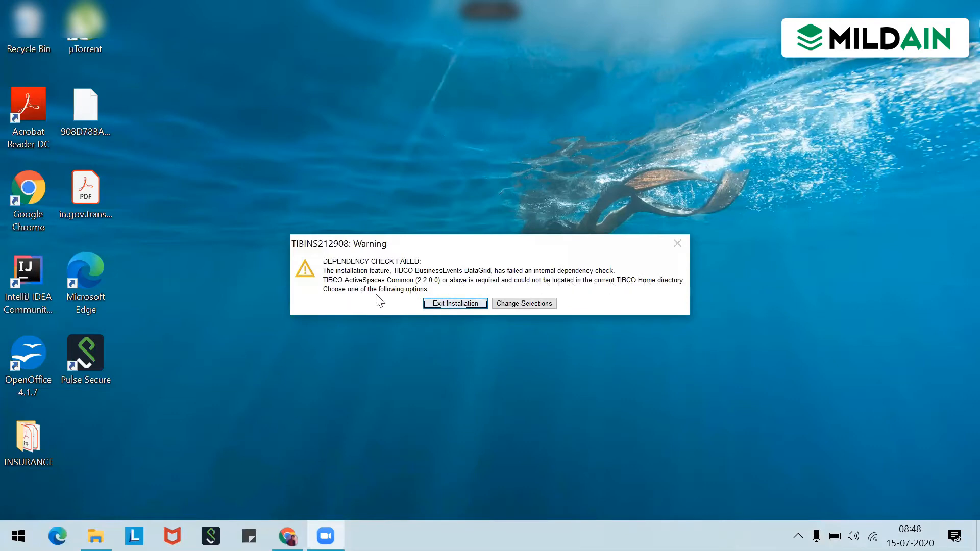
click(515, 303)
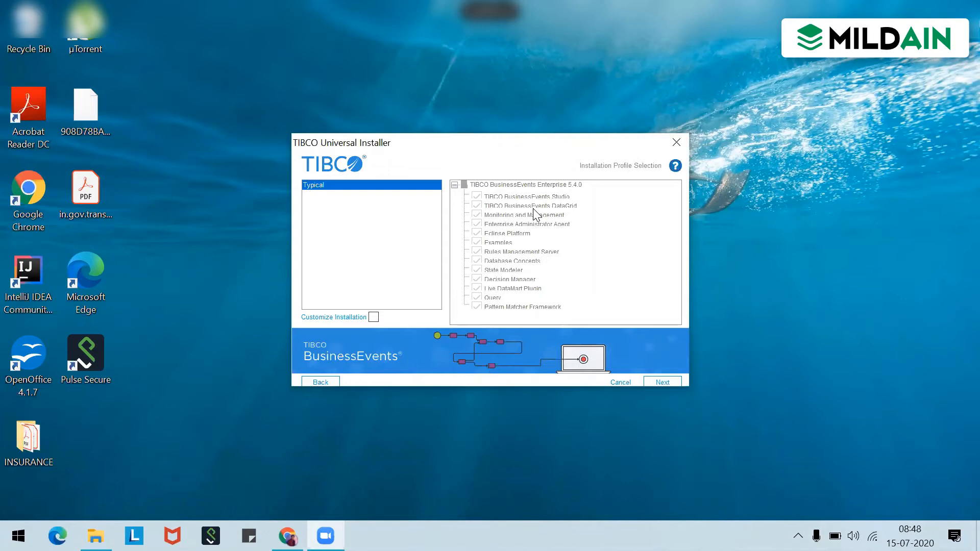
Customize the installation by excluding TIBCO BusinessEvents DataGrid, and continue to the pre-install summary.
click(373, 317)
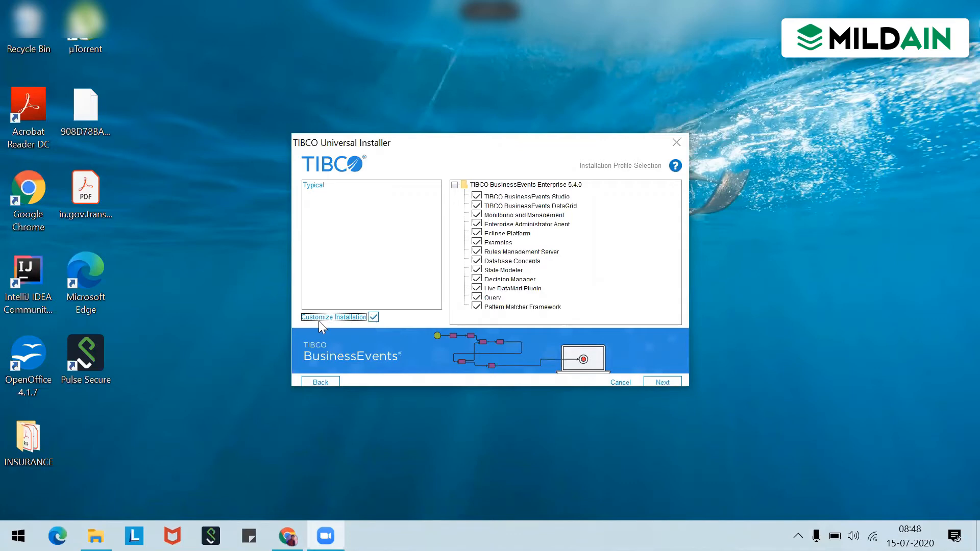
click(477, 205)
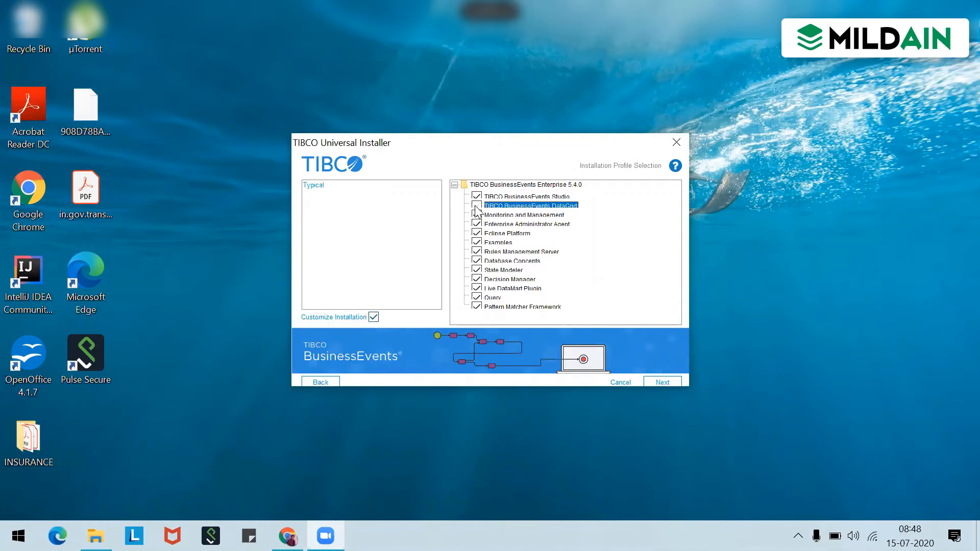
click(670, 381)
click(571, 364)
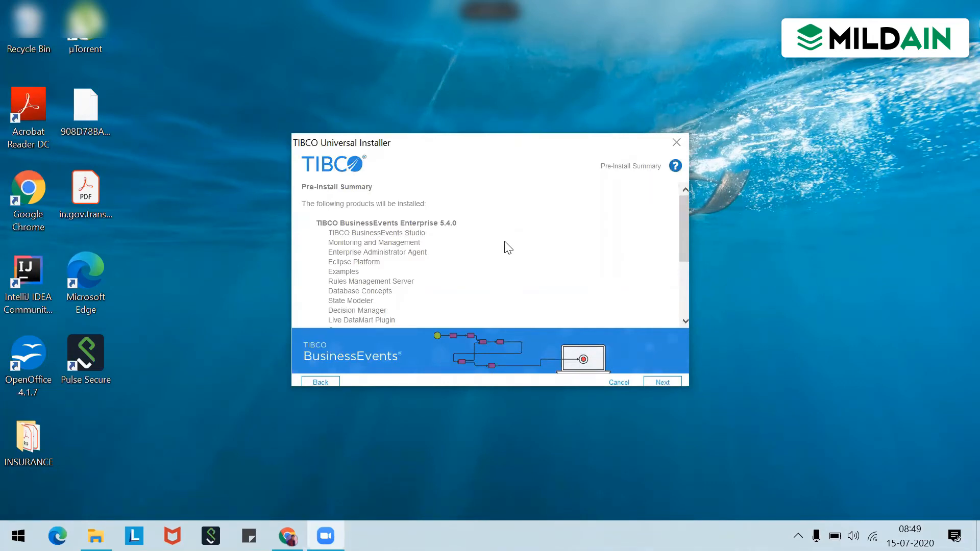
Review the features and environment details in the pre-install summary, and start the installation.
scroll(508, 247, down, 2)
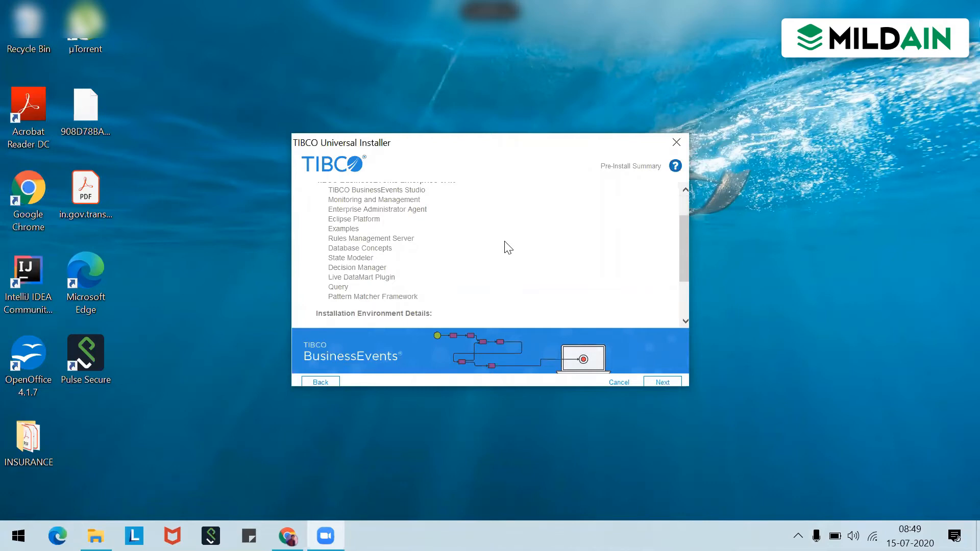
drag(329, 220, 380, 227)
click(665, 381)
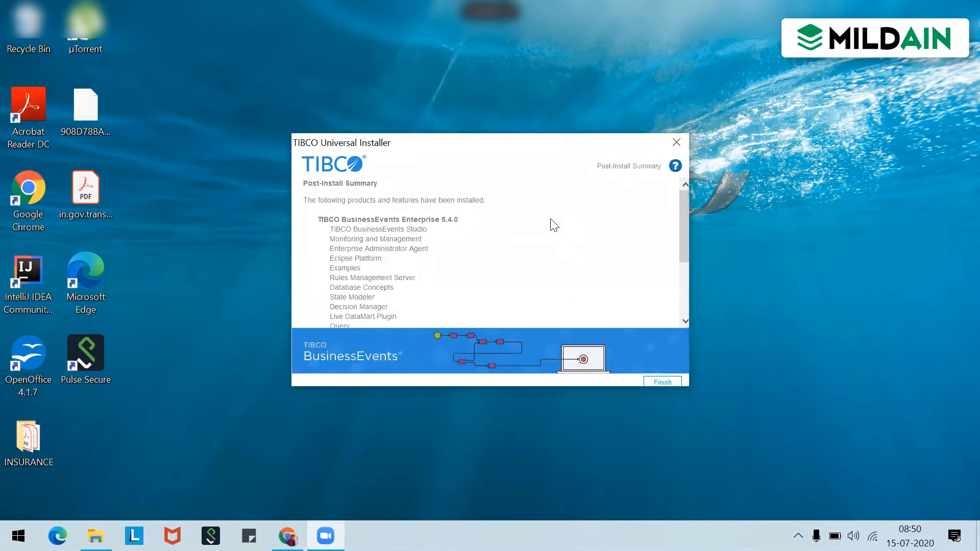
Examine the post-install summary for the installed features, environment name and location, and installation log path.
scroll(555, 225, down, 2)
scroll(554, 225, down, 3)
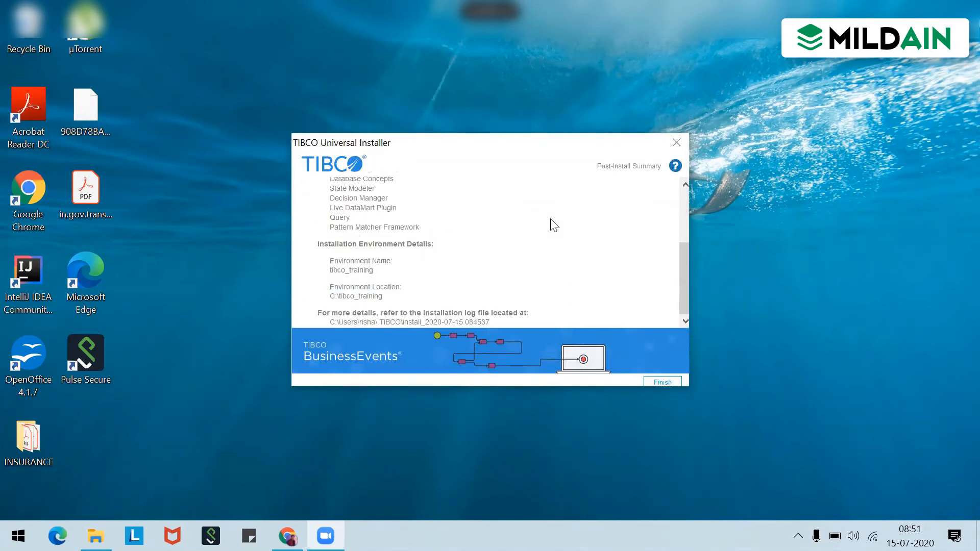
scroll(553, 223, up, 5)
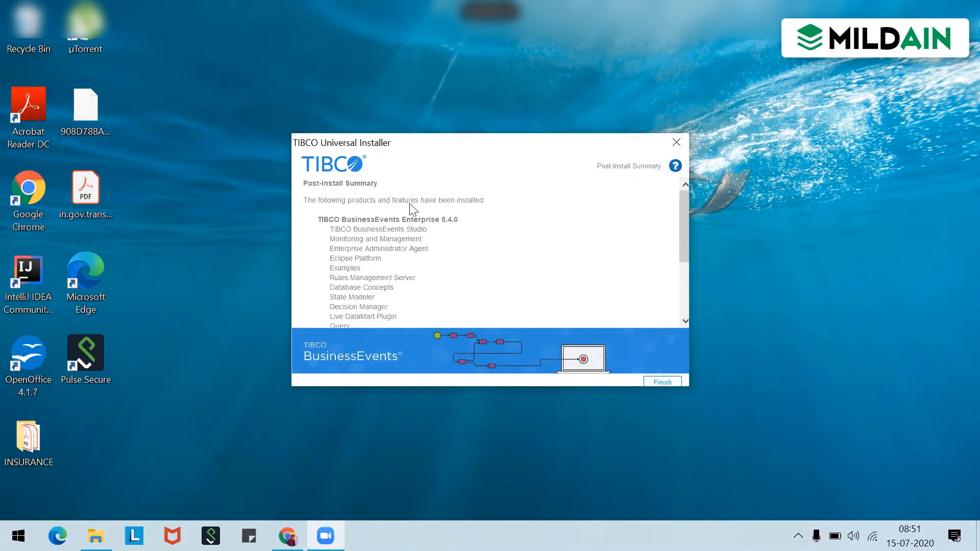
scroll(494, 217, down, 3)
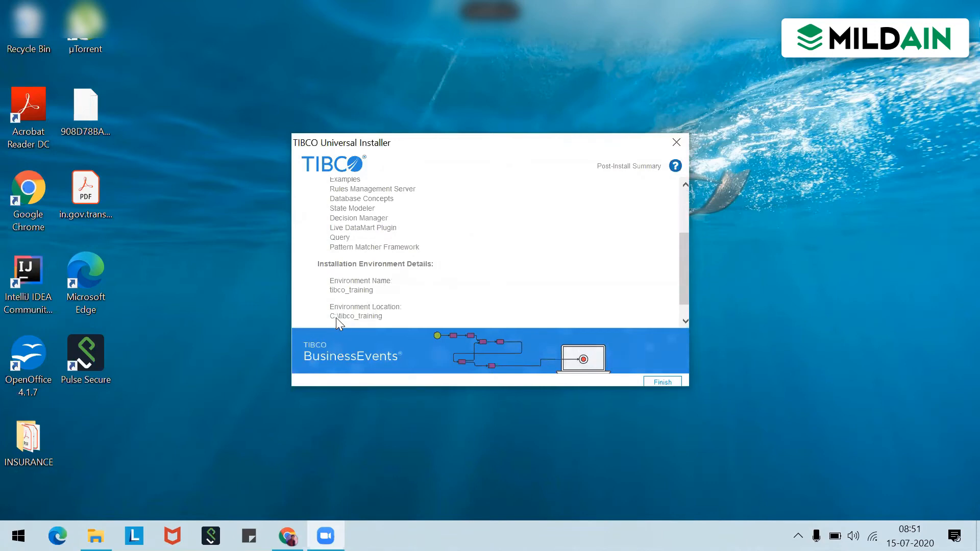
scroll(429, 303, down, 1)
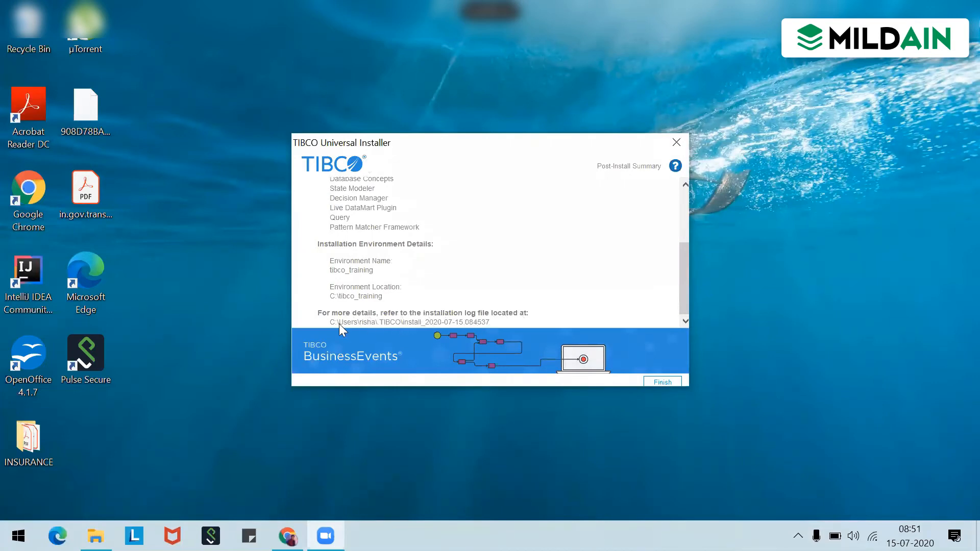
Copy the installation log path from the post-install summary and open that folder through the Windows Run dialog.
drag(331, 322, 491, 324)
key(ctrl+c)
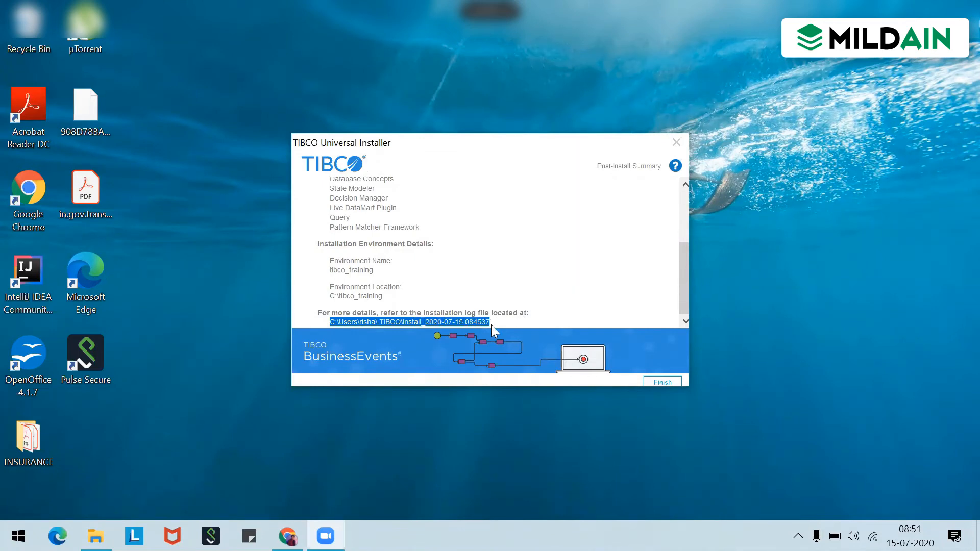
key(super+r)
key(ctrl+v)
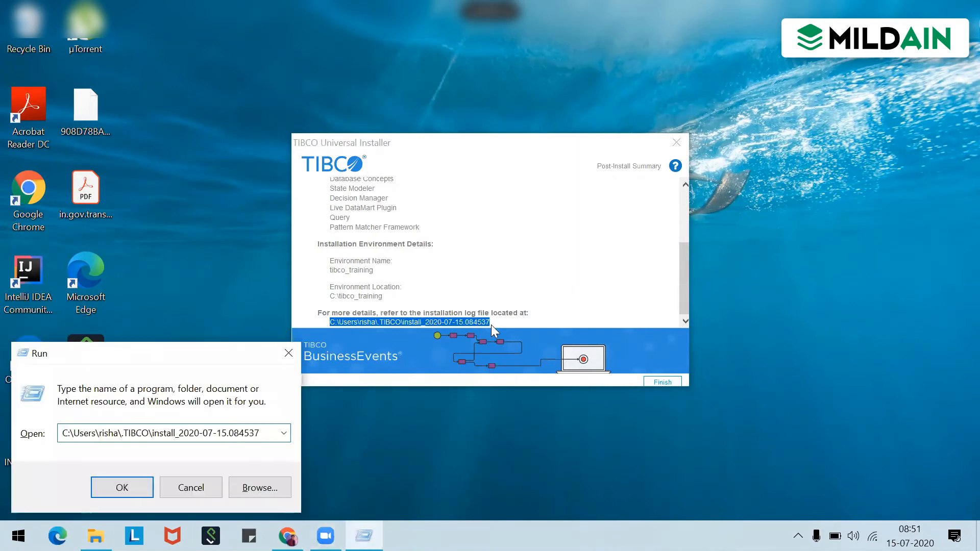
key(Return)
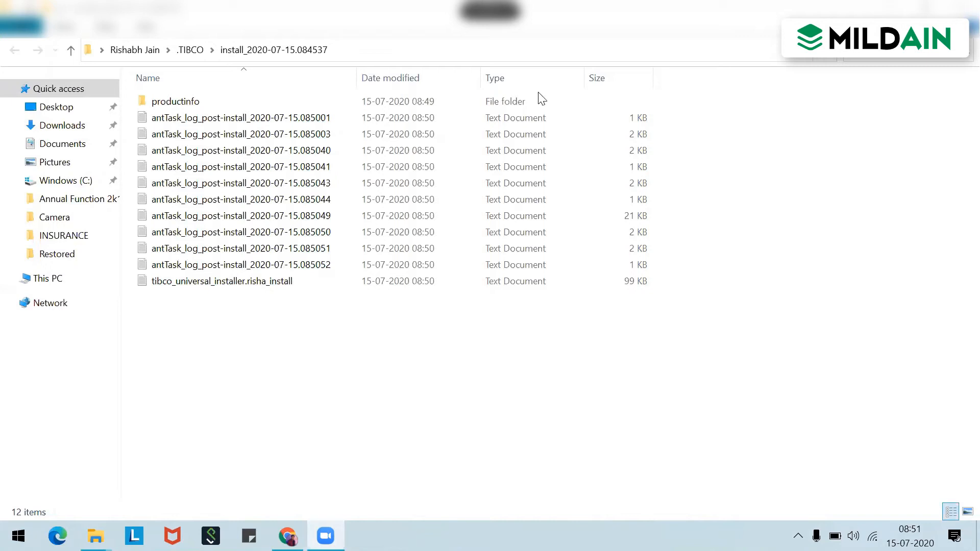
Open the log file antTask_log_post-install_2020-07-15.085049 in Notepad and set the font size to 12.
click(251, 319)
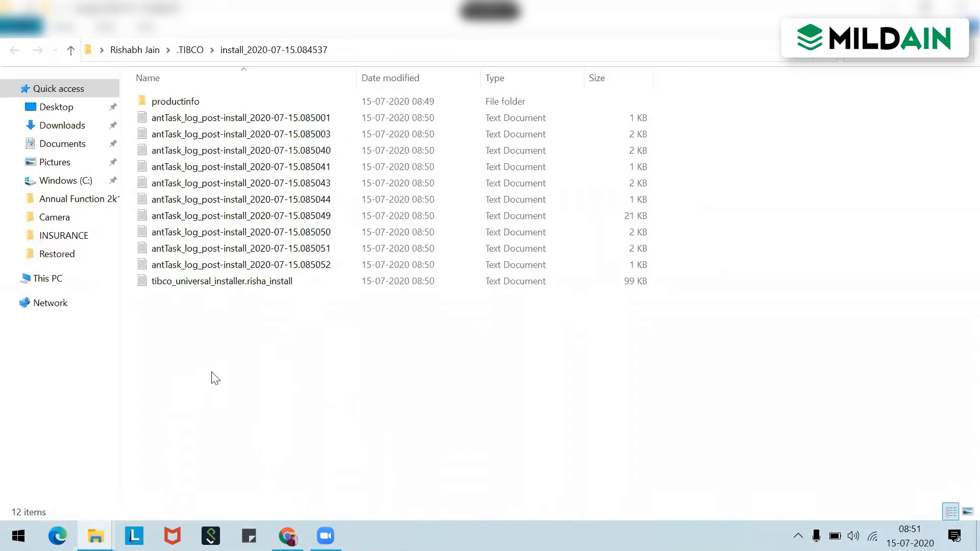
double_click(236, 217)
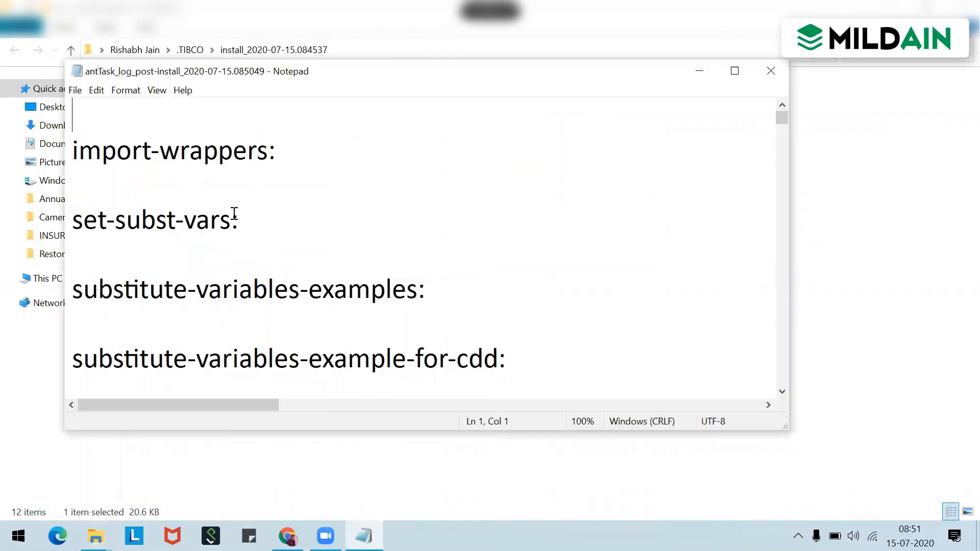
click(133, 91)
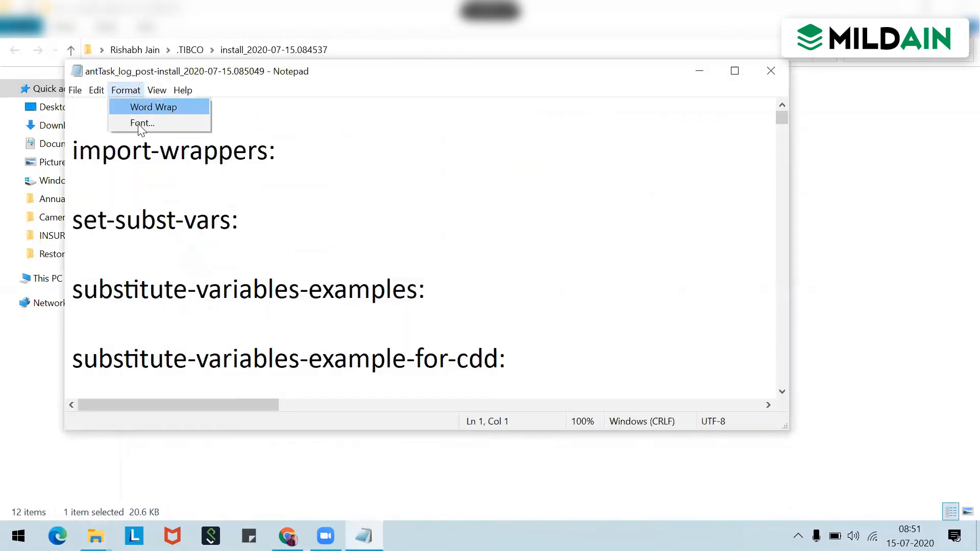
click(141, 123)
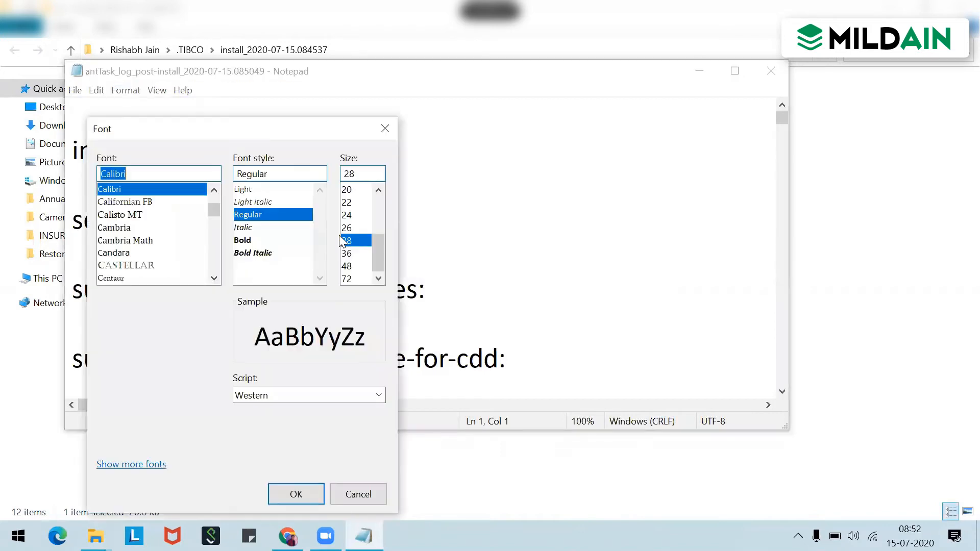
click(363, 190)
click(379, 190)
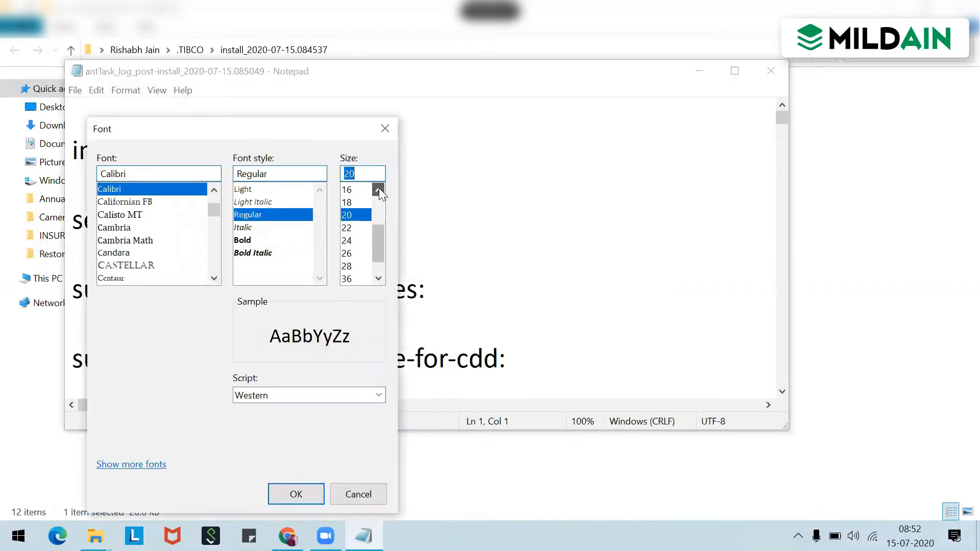
click(378, 190)
click(357, 203)
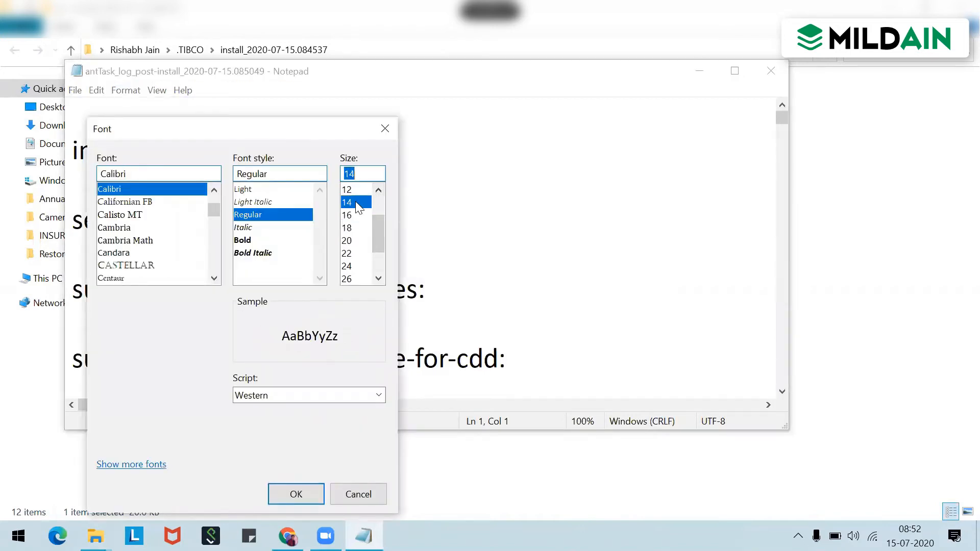
click(352, 190)
click(305, 495)
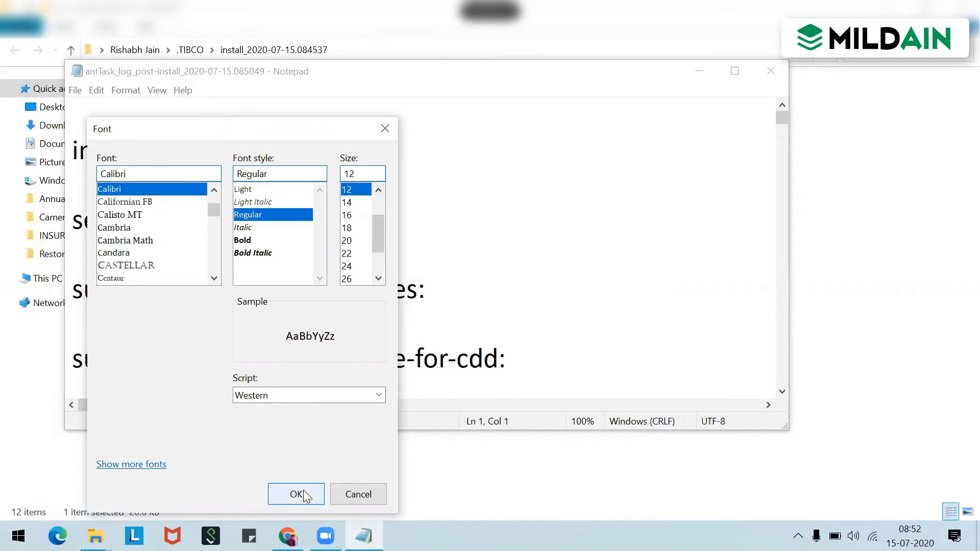
Read through the variable substitution entries in the post-install log, and close the file.
scroll(363, 279, down, 15)
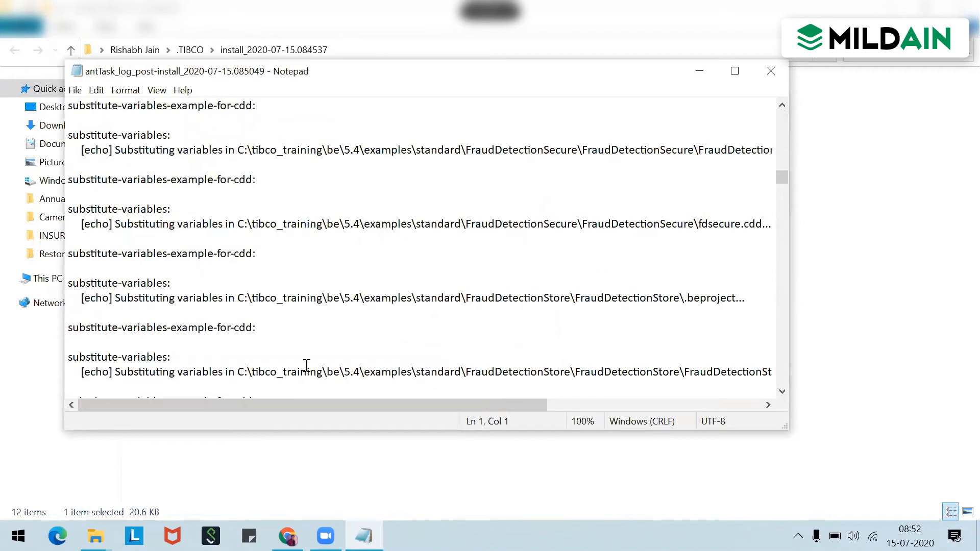
scroll(297, 343, down, 6)
scroll(297, 343, down, 10)
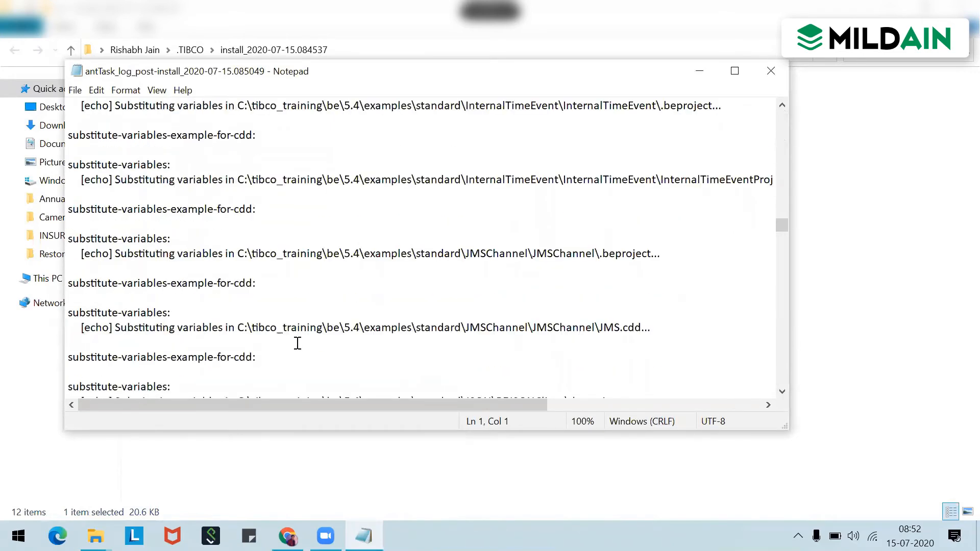
click(771, 71)
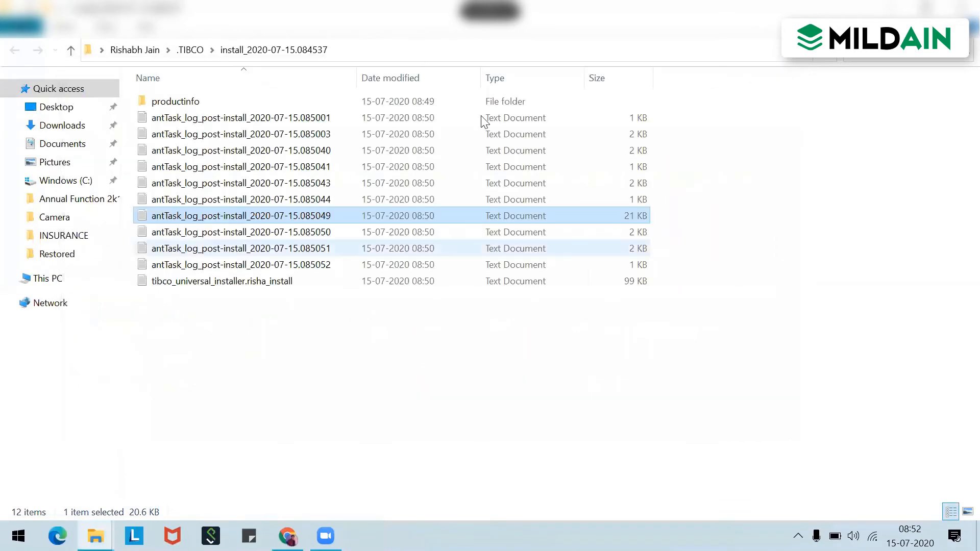
Go up to the parent .TIBCO folder and examine its installation log folders and history file.
click(342, 452)
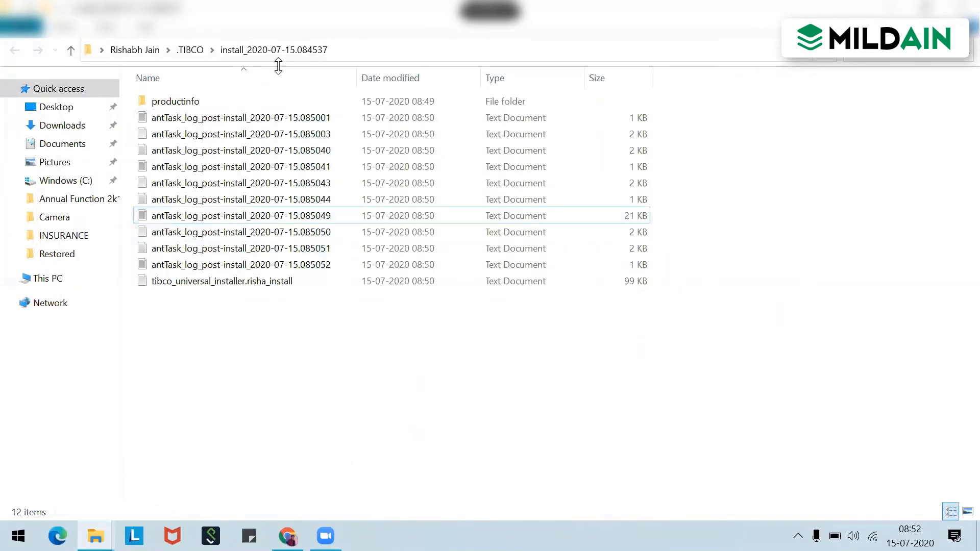
click(190, 53)
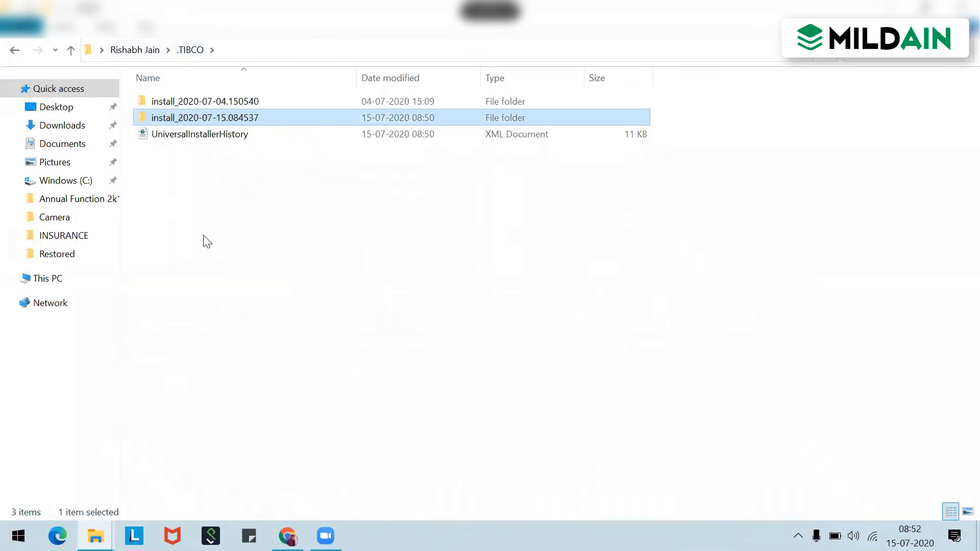
click(215, 261)
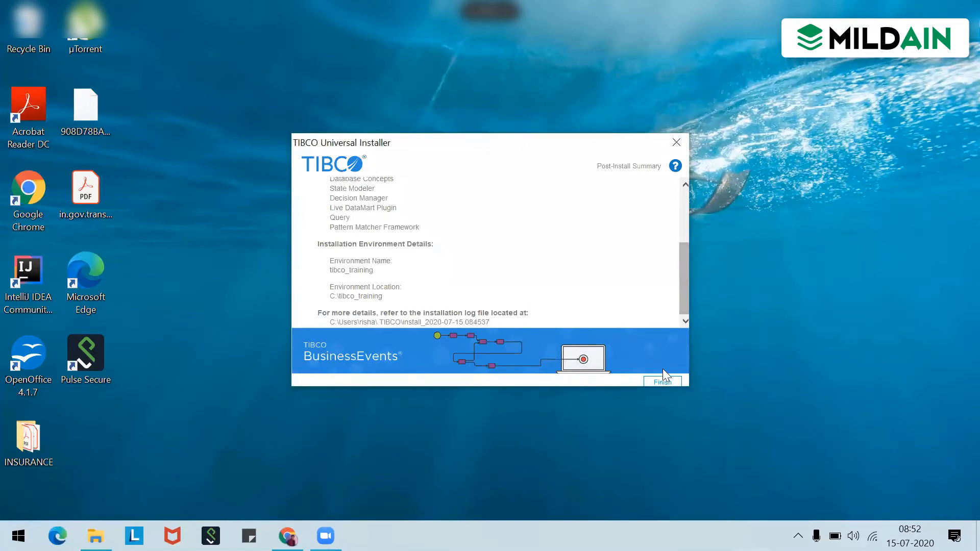
Finish the TIBCO Universal Installer and open the tibco_training folder on the C: drive in File Explorer.
click(665, 379)
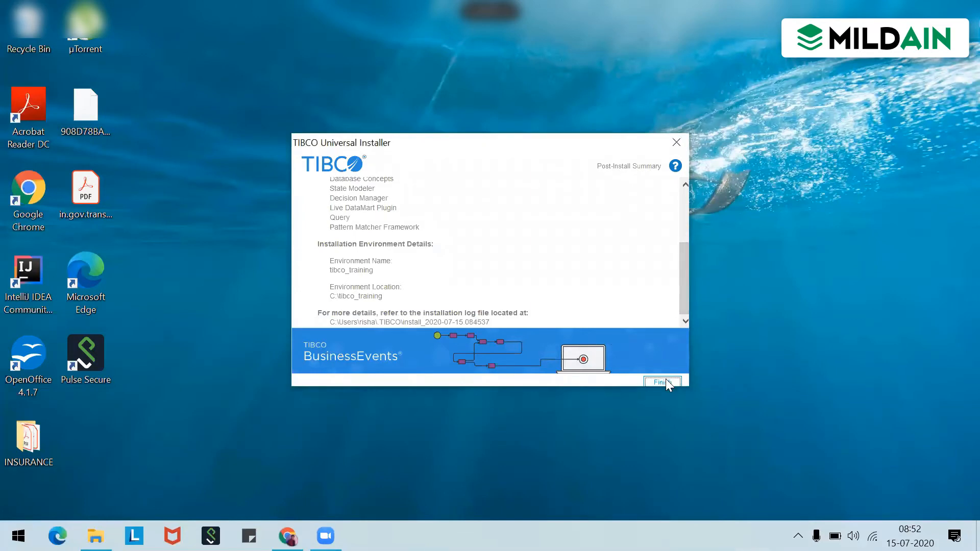
key(super+e)
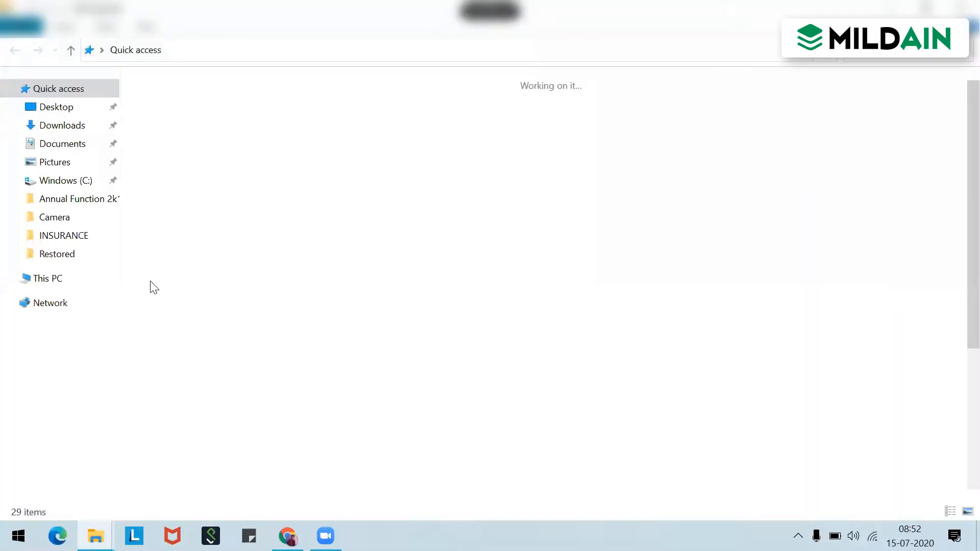
click(55, 282)
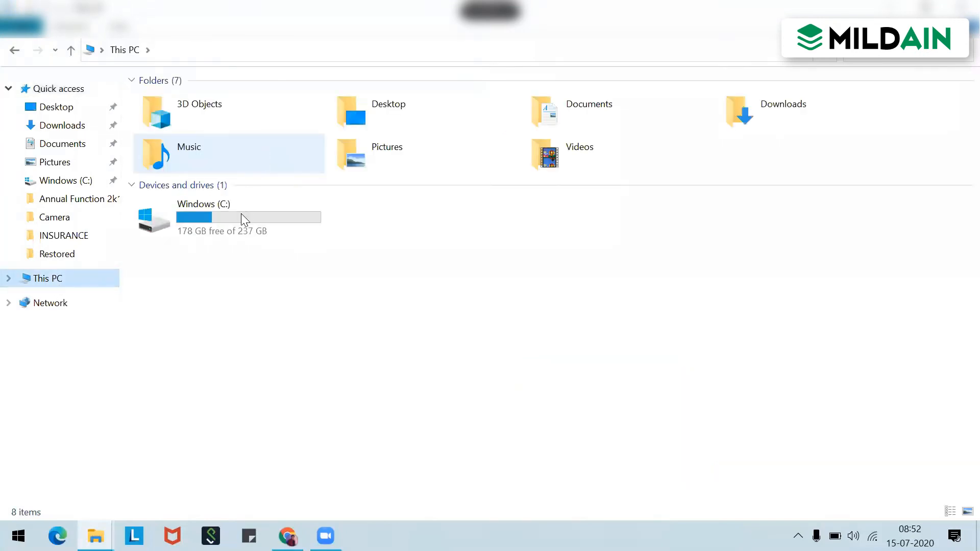
click(242, 217)
double_click(241, 217)
double_click(199, 218)
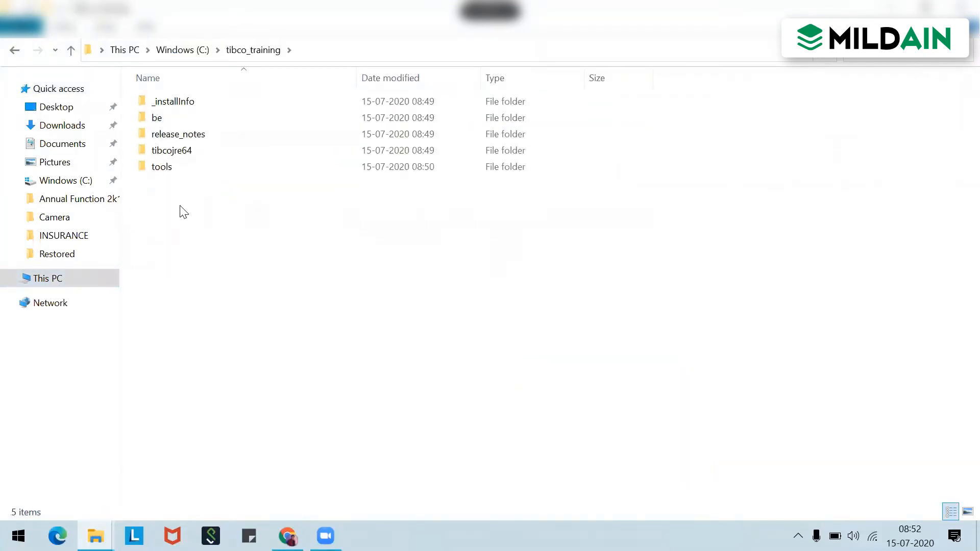
Examine the contents of the _installInfo and release_notes folders, returning to the tibco_training folder.
double_click(184, 102)
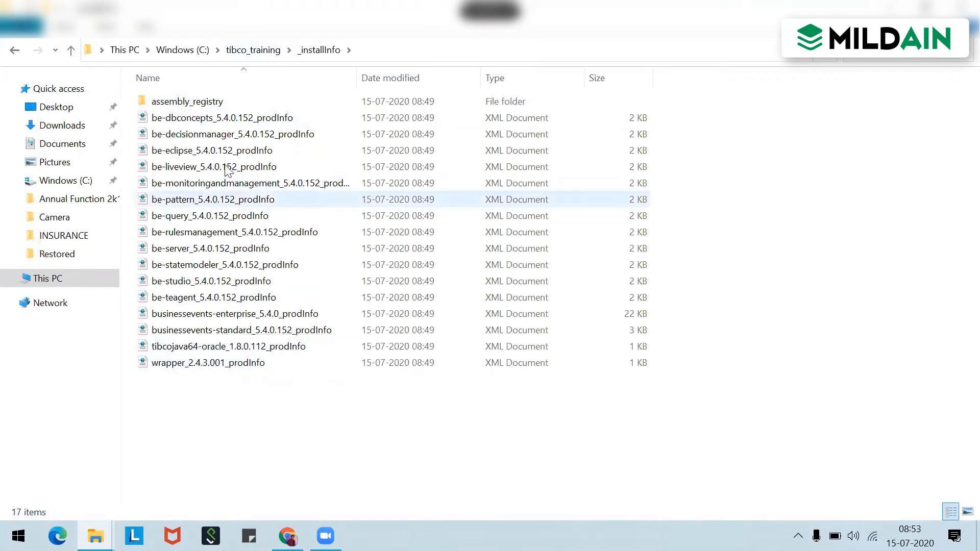
click(256, 57)
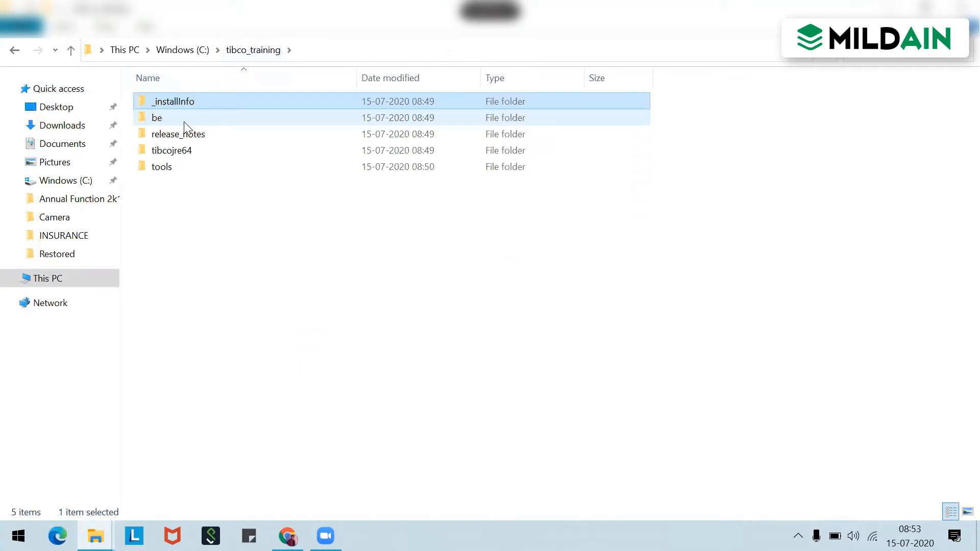
key(Down)
key(Down)
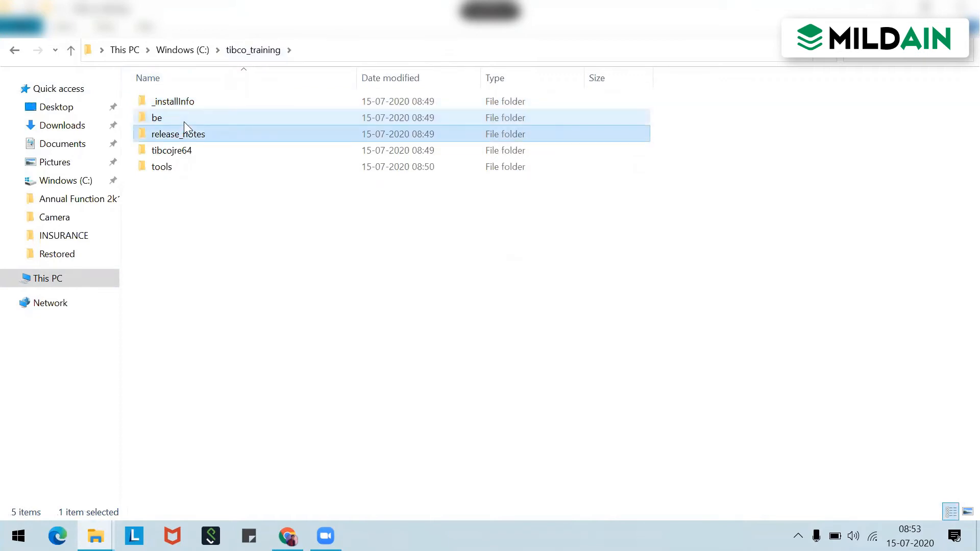
key(Return)
click(187, 122)
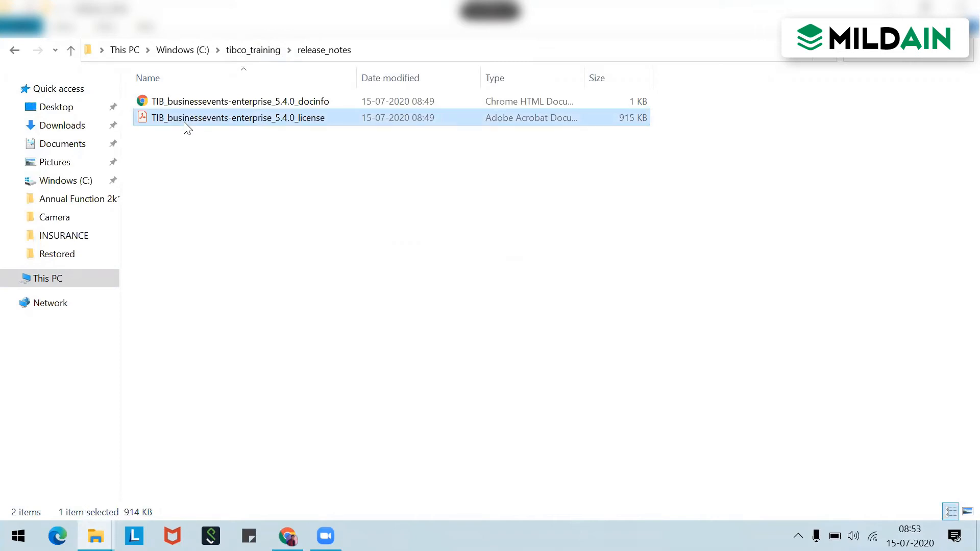
key(BackSpace)
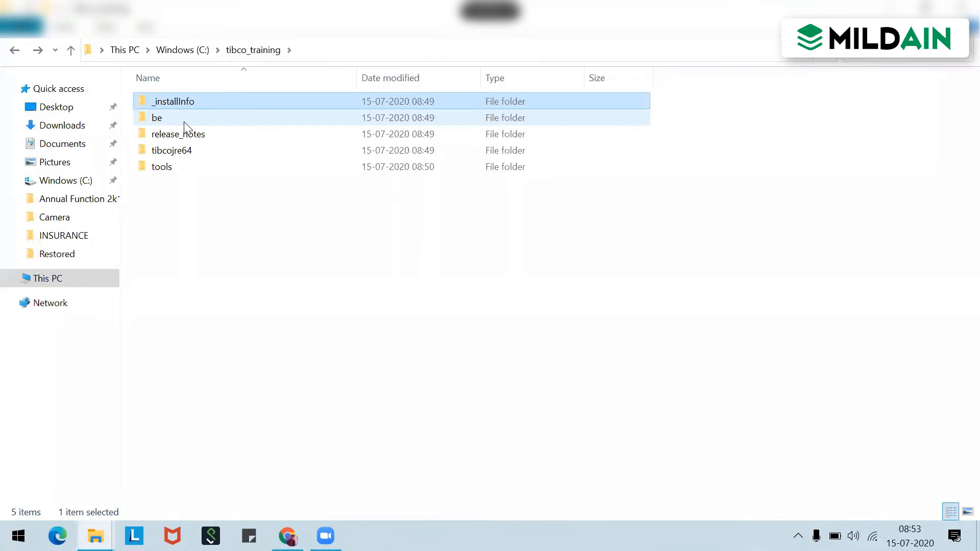
Look over the subfolders of tibco_training, from tools back up to _installInfo.
key(Down)
key(Down)
key(Down)
key(Down)
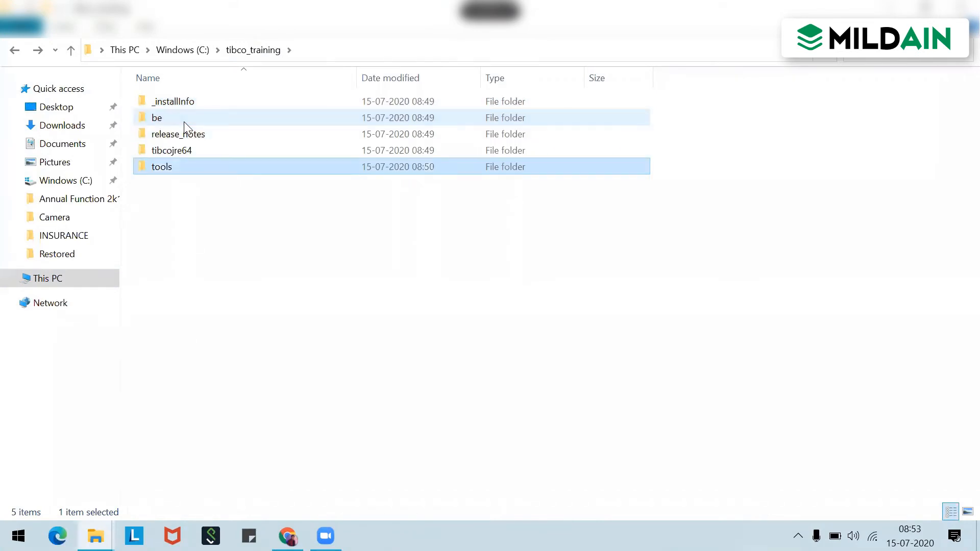
key(Up)
key(Up)
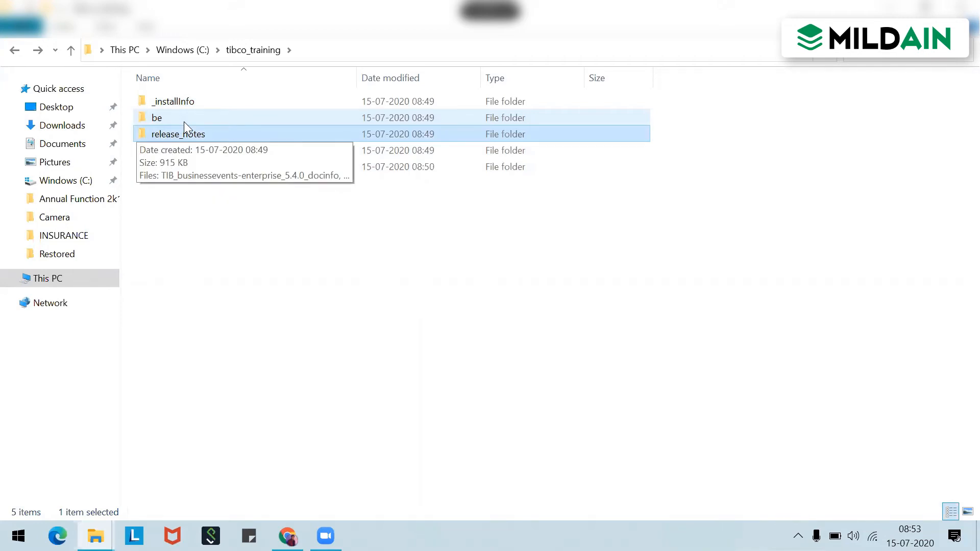
key(Up)
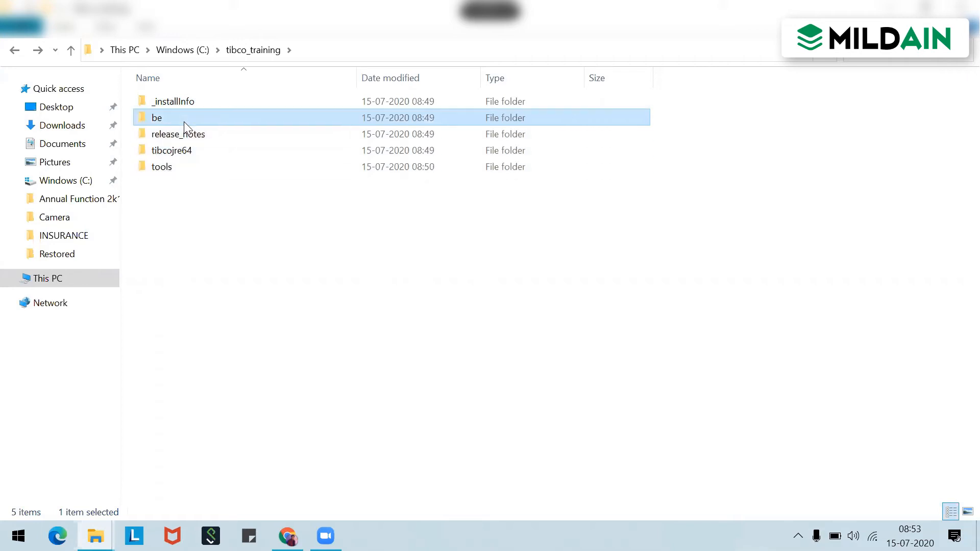
key(Up)
Launch the TIBCOUniversalInstaller-x86-64 application from the tools\universal_installer folder of tibco_training.
key(Down)
key(Down)
key(Down)
key(Down)
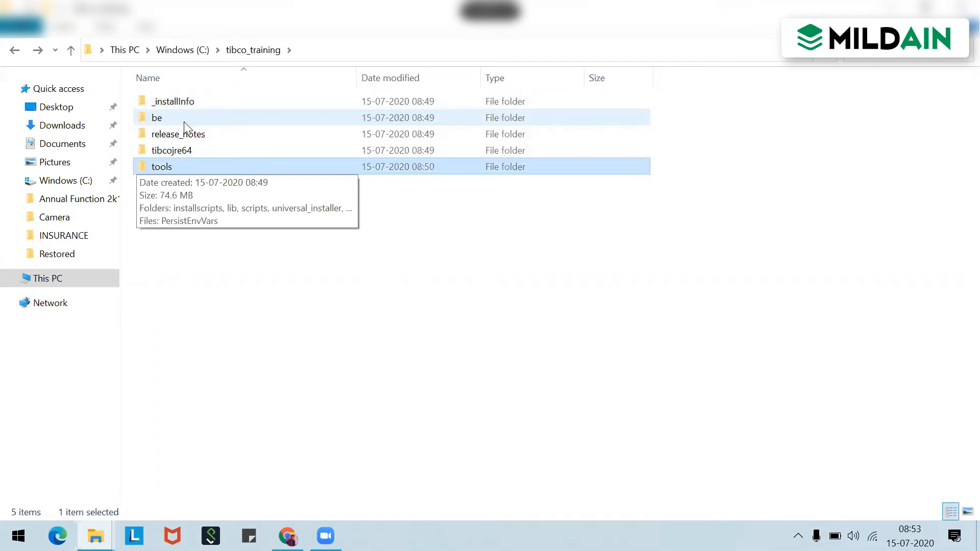
key(Return)
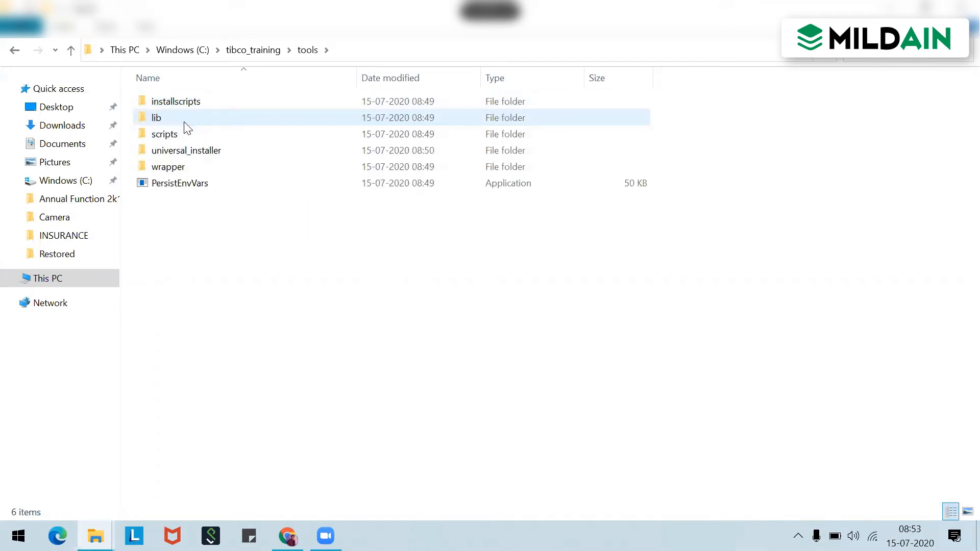
key(Down)
key(Down)
key(Down)
key(Return)
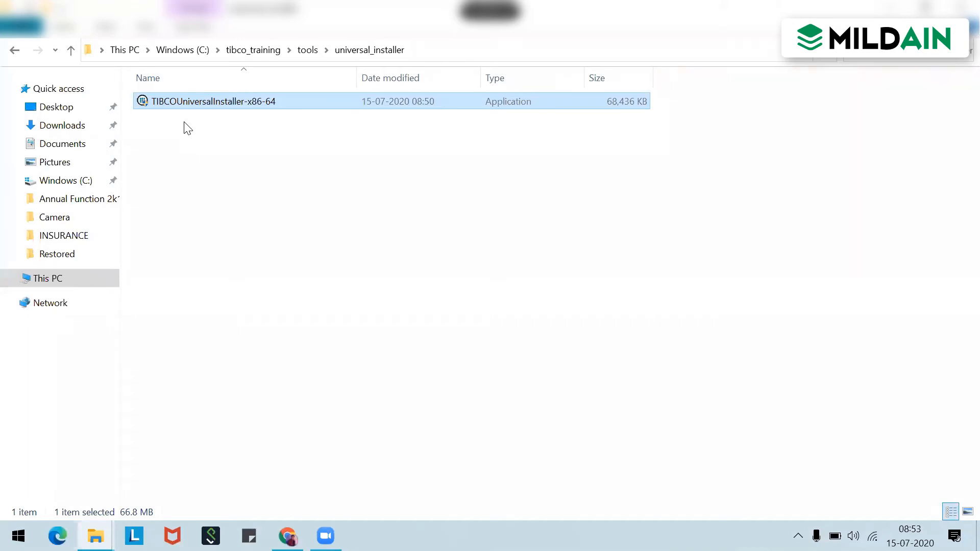
key(Return)
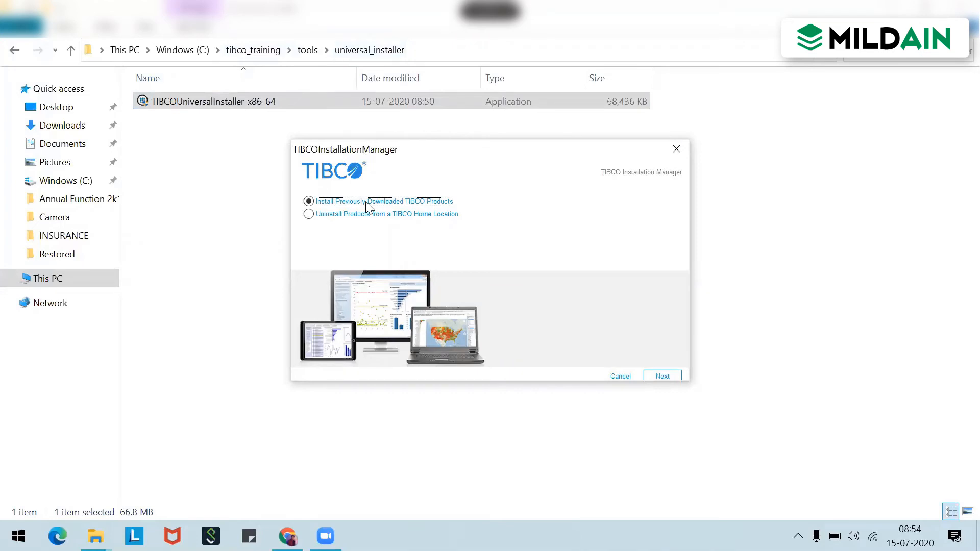
Choose to uninstall products from the TIBCO home location C:\tibco\be_5.4.0 and continue to the uninstaller.
click(343, 215)
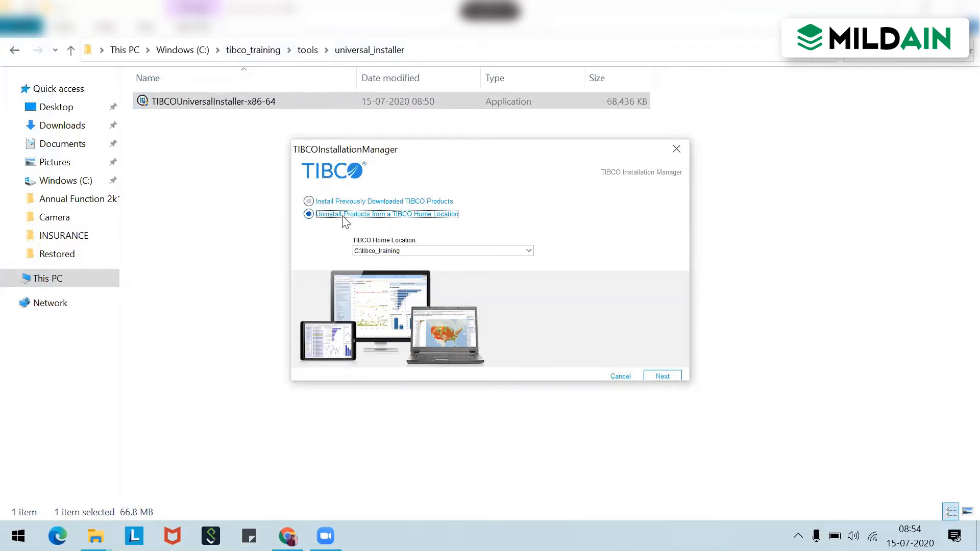
click(529, 252)
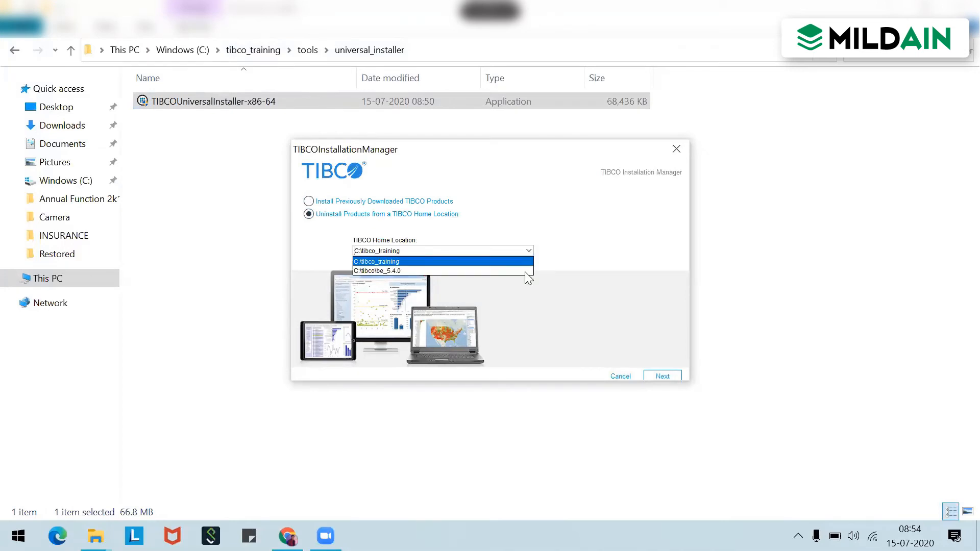
click(524, 270)
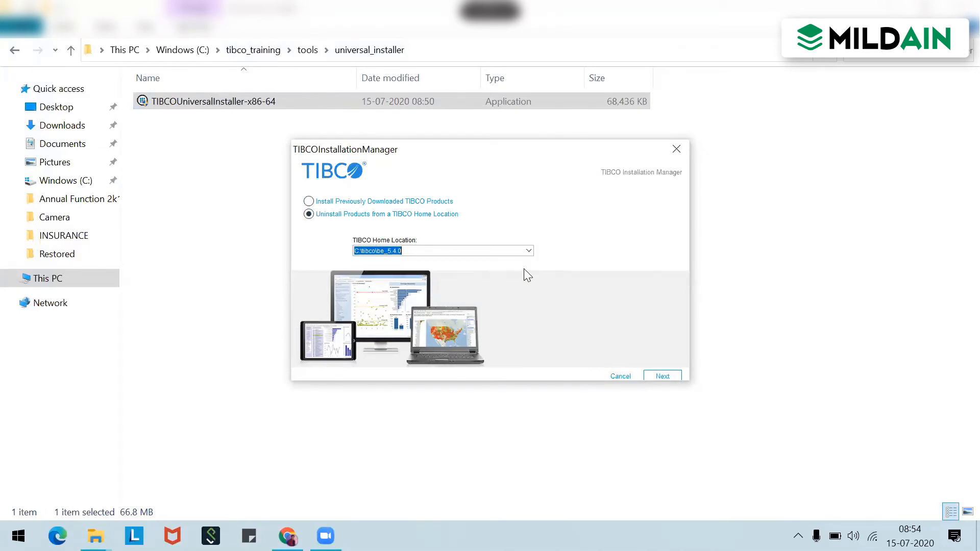
click(662, 376)
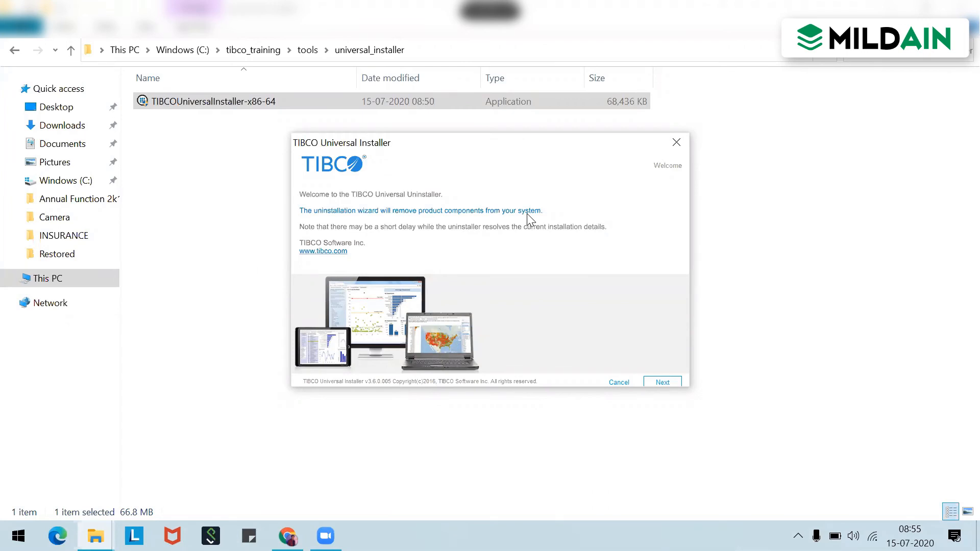
Continue with a custom uninstall and select TIBCO BusinessEvents Enterprise 5.4.0 as the product to remove.
click(662, 382)
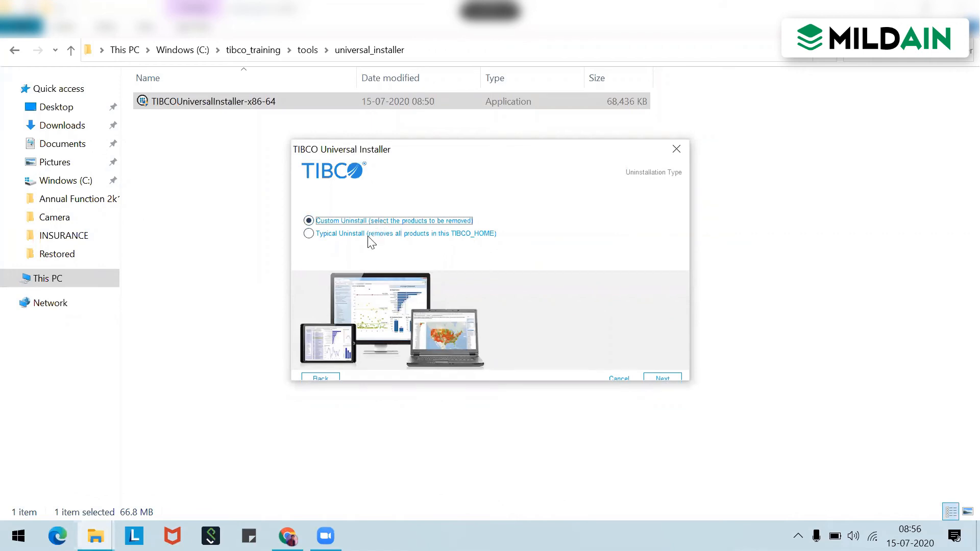
click(663, 376)
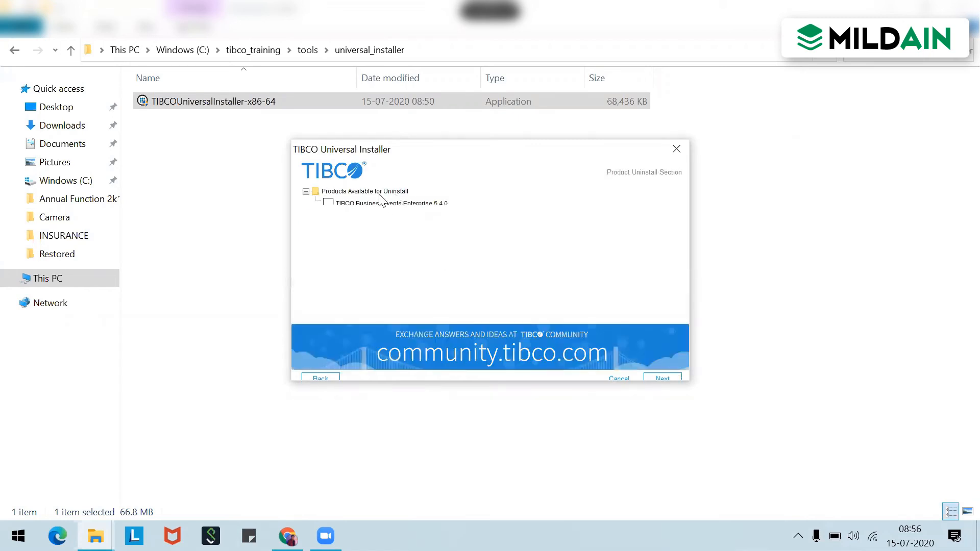
click(328, 204)
click(662, 378)
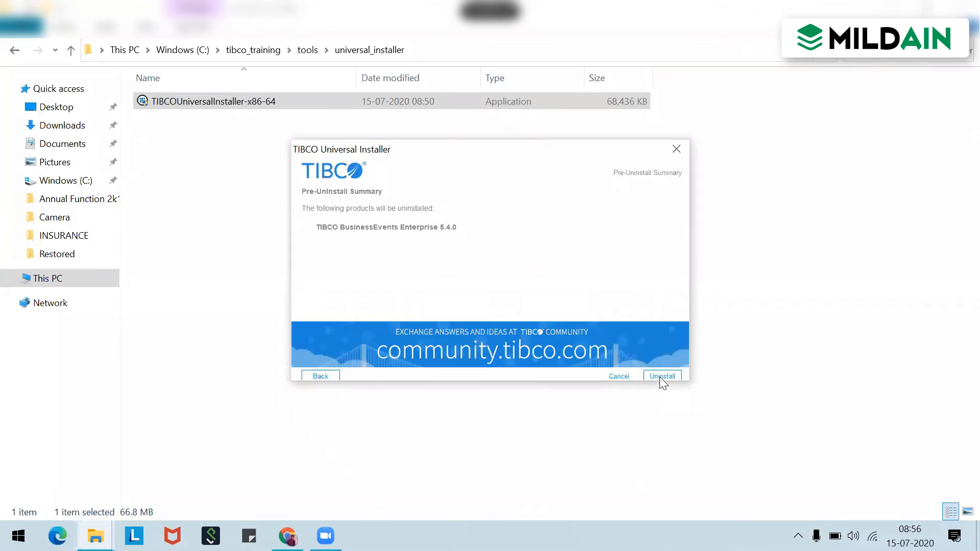
Run the uninstallation, agree to clean up the /tools directory, and finish the uninstaller.
click(661, 377)
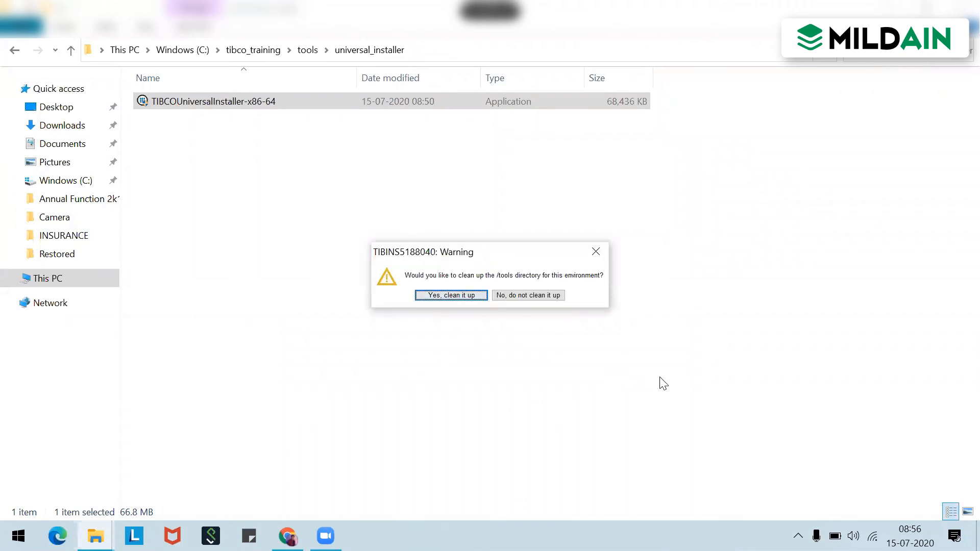
click(450, 294)
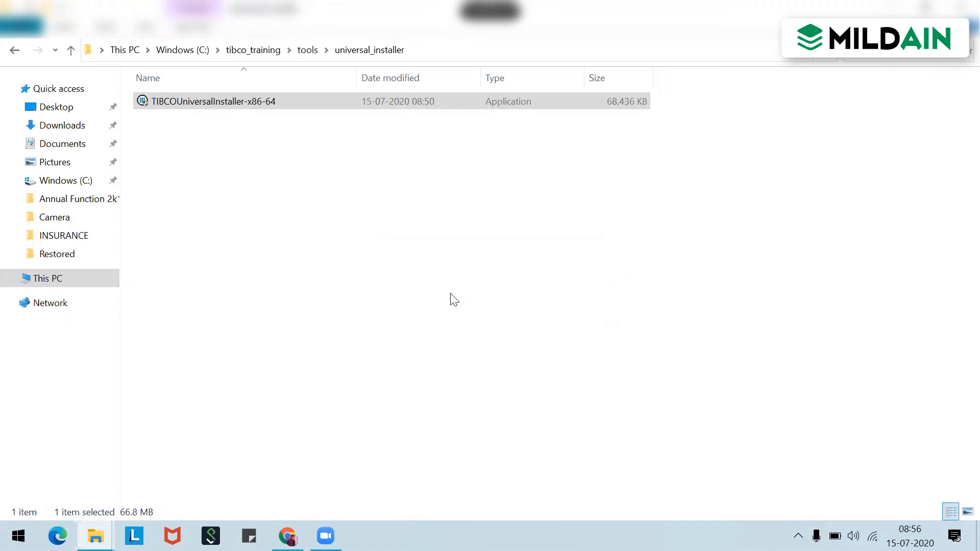
click(659, 377)
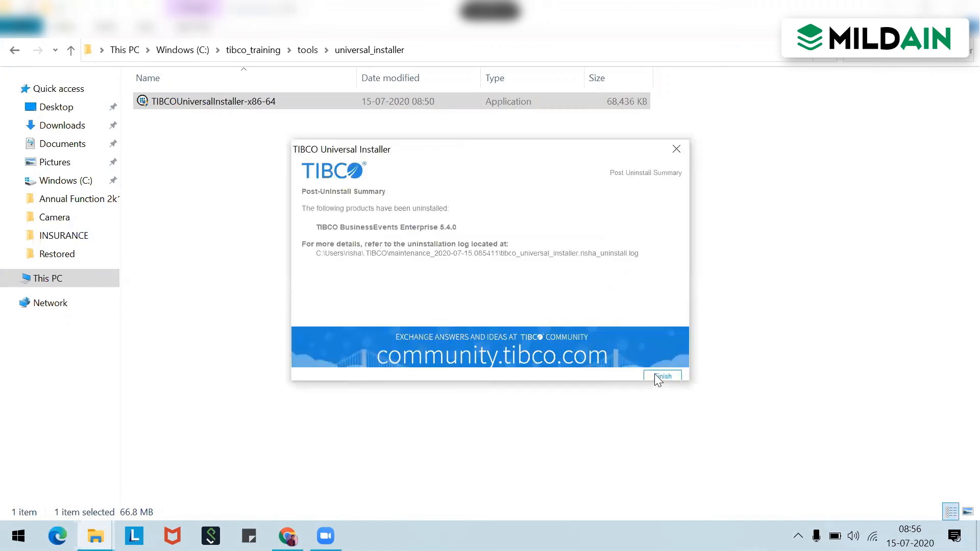
Open the C:\tibco\be_5.4.0\be\5.4 folder, answering the compatibility assistant that the program installed correctly.
click(168, 47)
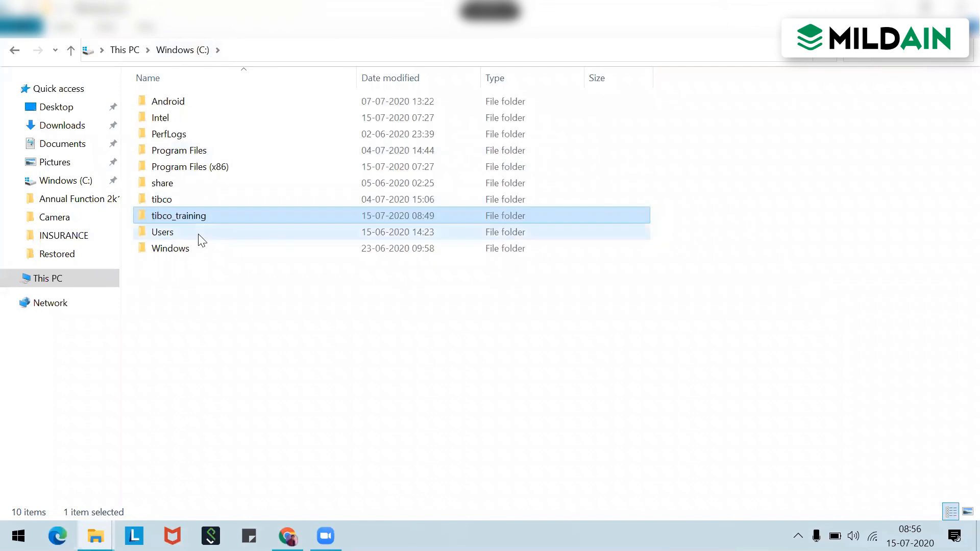
double_click(194, 203)
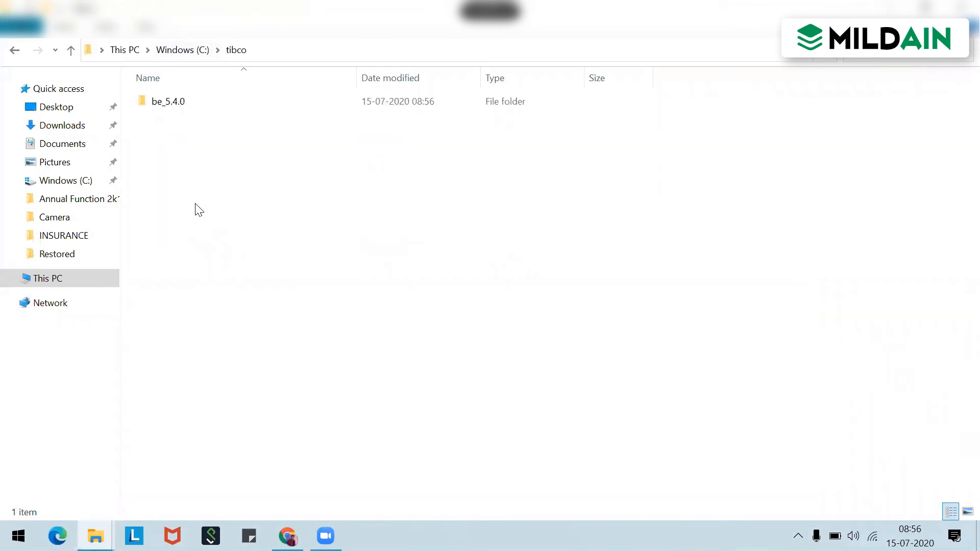
double_click(166, 100)
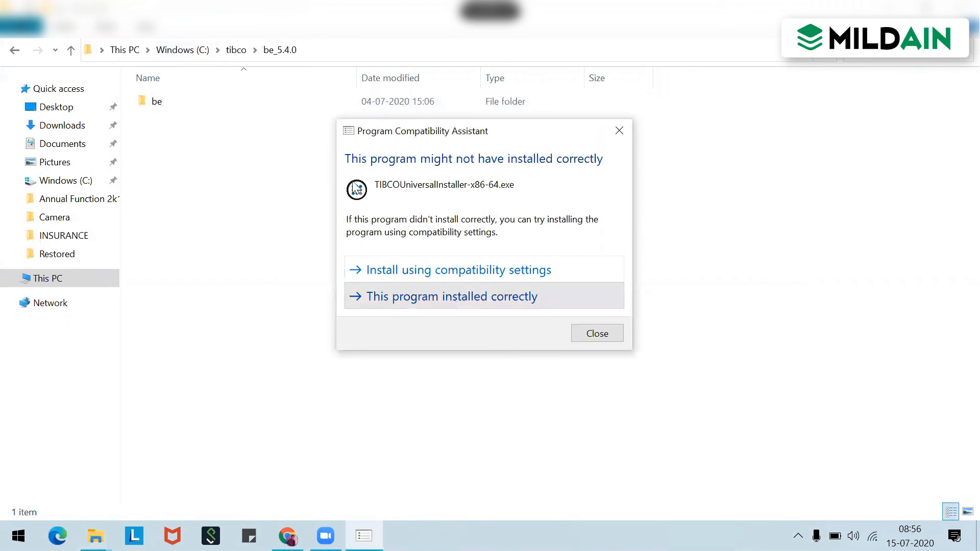
click(452, 299)
double_click(182, 100)
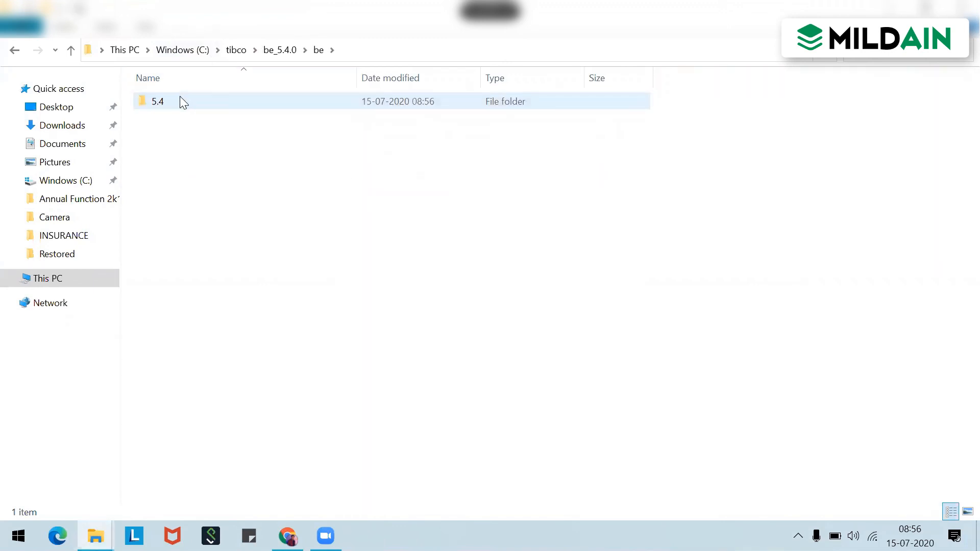
double_click(182, 100)
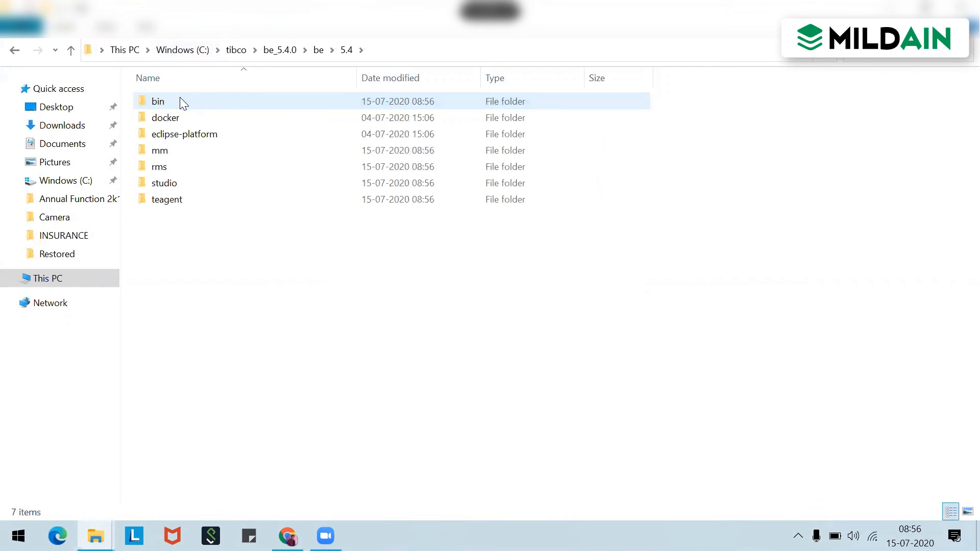
Examine the leftover bin folder, return to the be folder, and check the properties of the 5.4 folder.
double_click(181, 101)
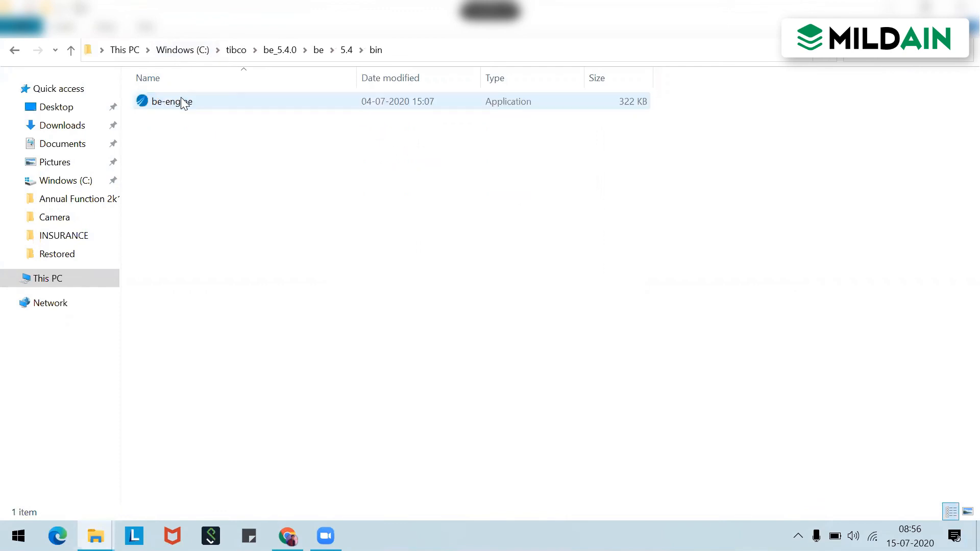
key(alt+Left)
key(Down)
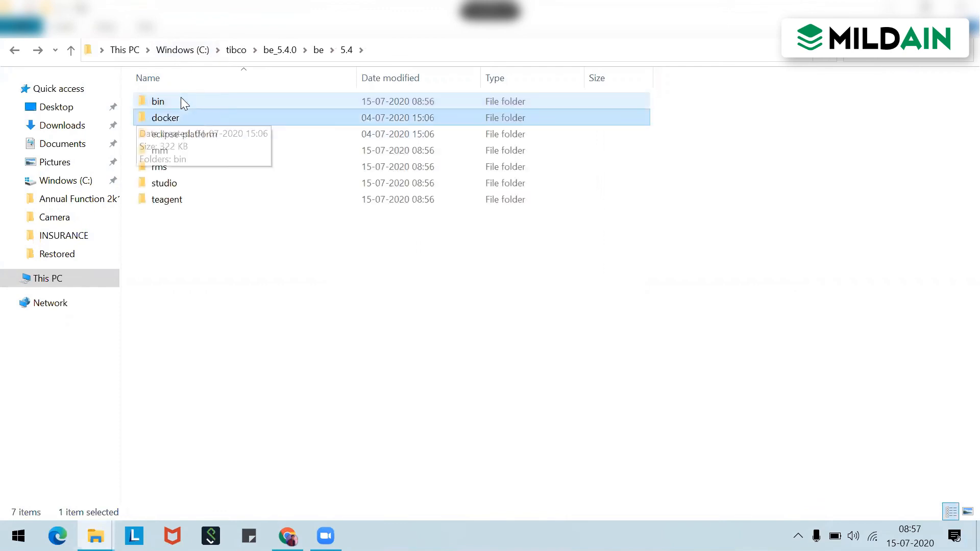
double_click(182, 101)
key(alt+Left)
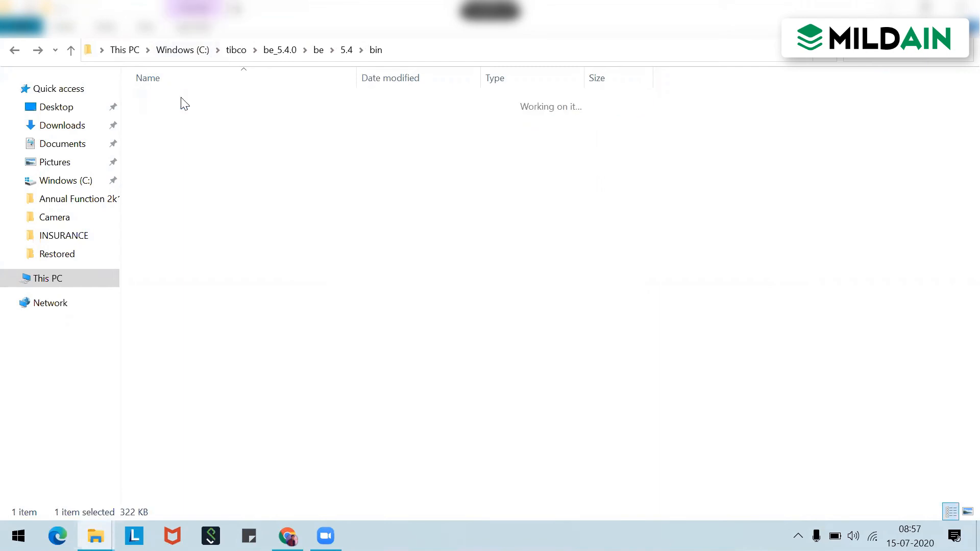
key(Down)
key(Down)
key(alt+Left)
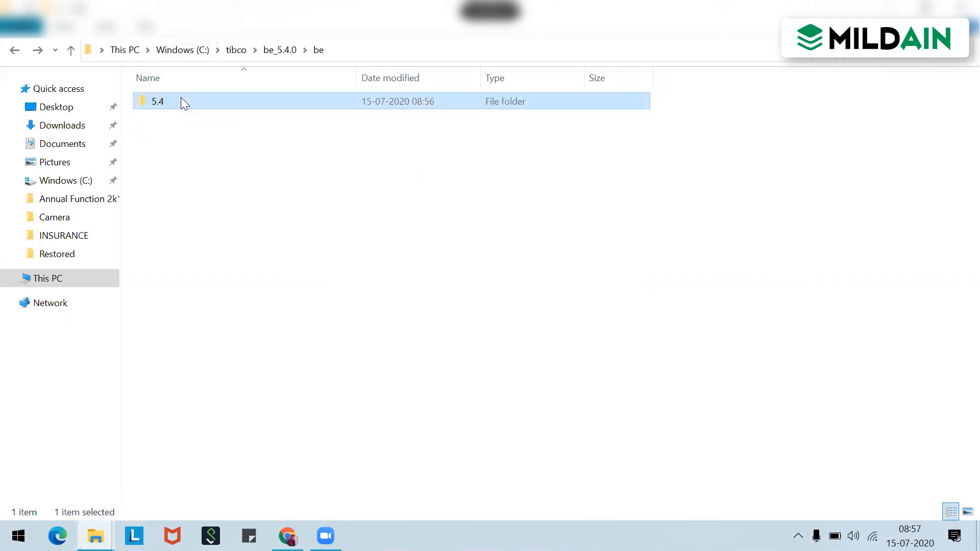
key(alt+Return)
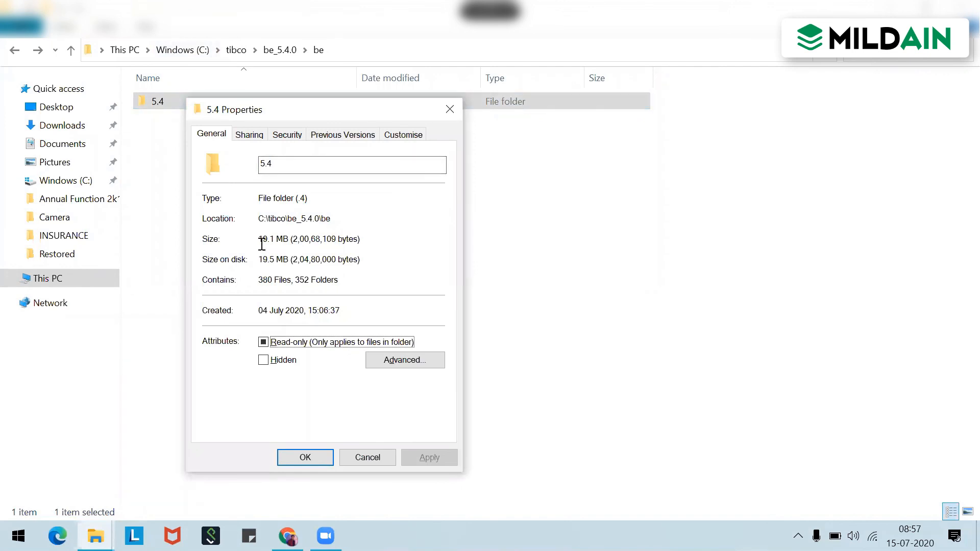
click(450, 110)
Go back up to the C: drive and permanently delete the tibco folder.
key(alt+Up)
key(alt+Up)
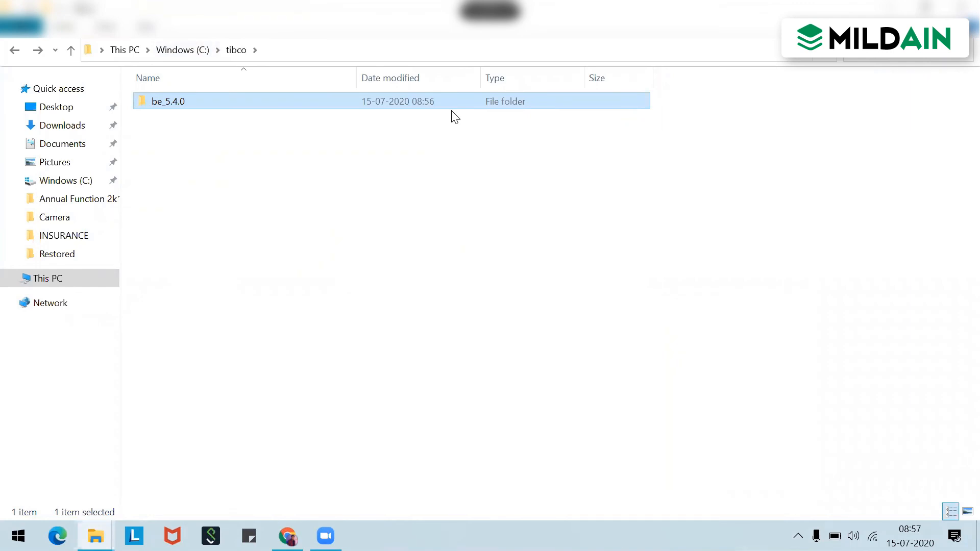
key(alt+Up)
key(shift+Delete)
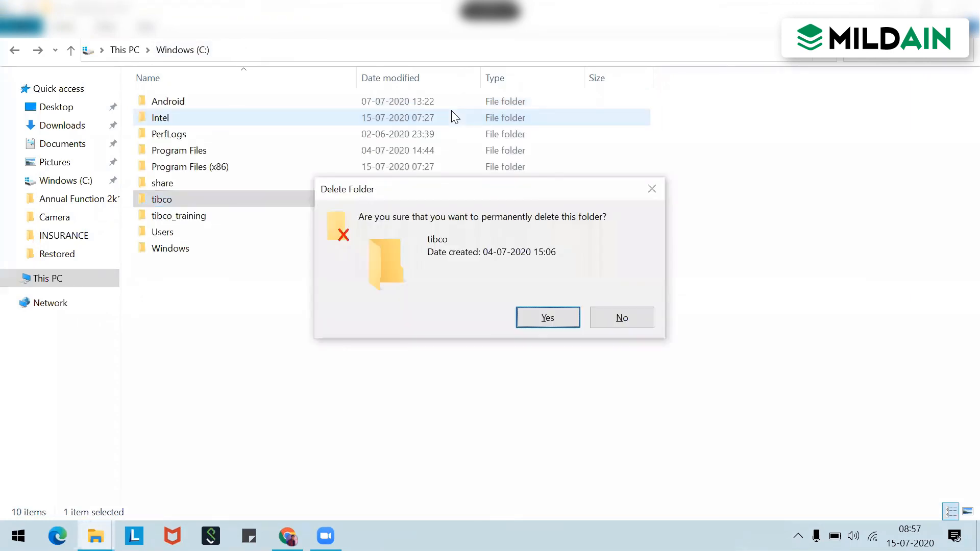
key(Return)
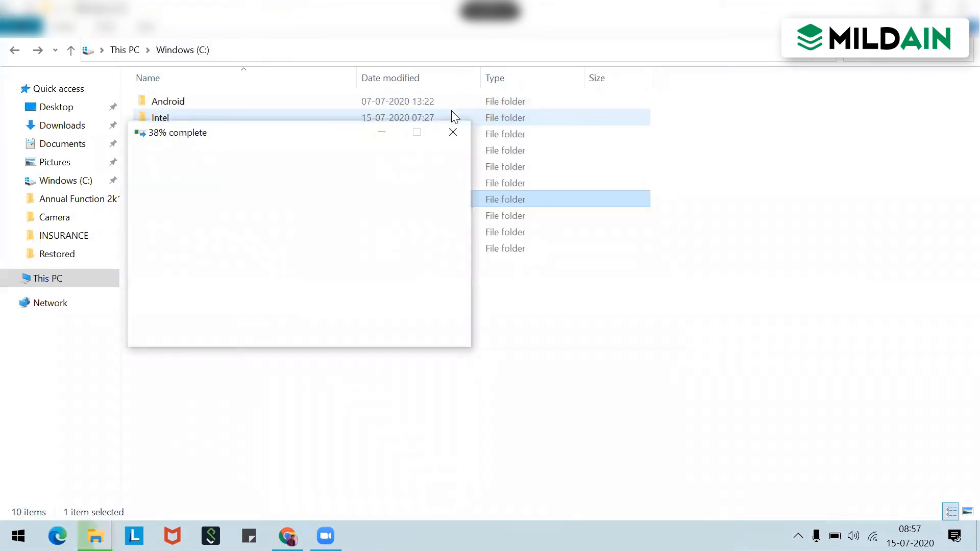
Open the tibco_training folder on the C: drive and select its be subfolder.
key(Down)
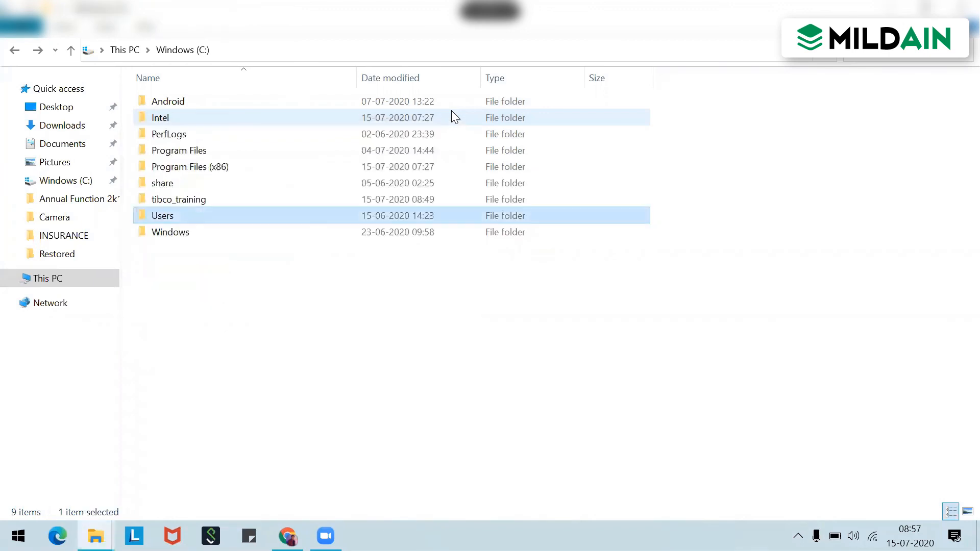
key(Up)
key(Return)
click(451, 117)
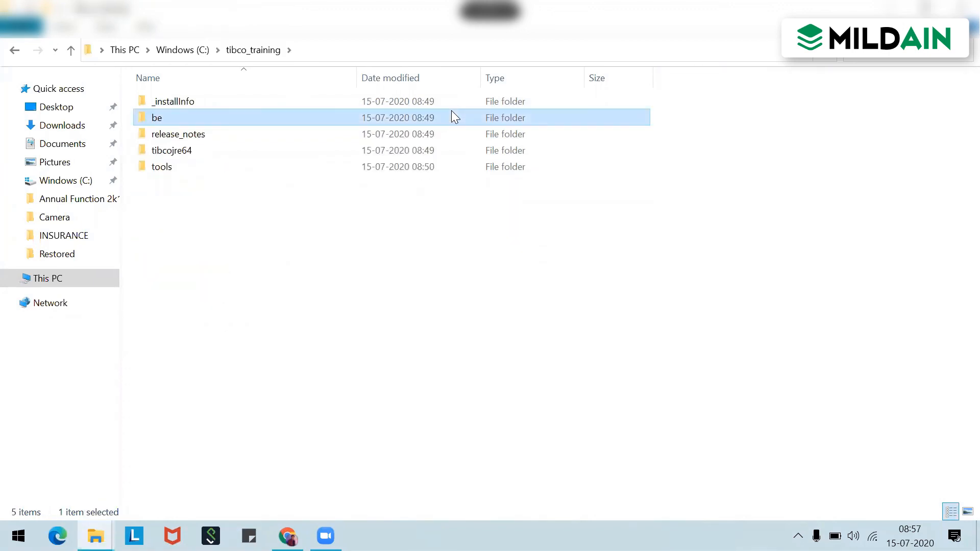
Look through the tibco_training subfolders again and open the be folder.
key(Up)
key(Down)
key(Down)
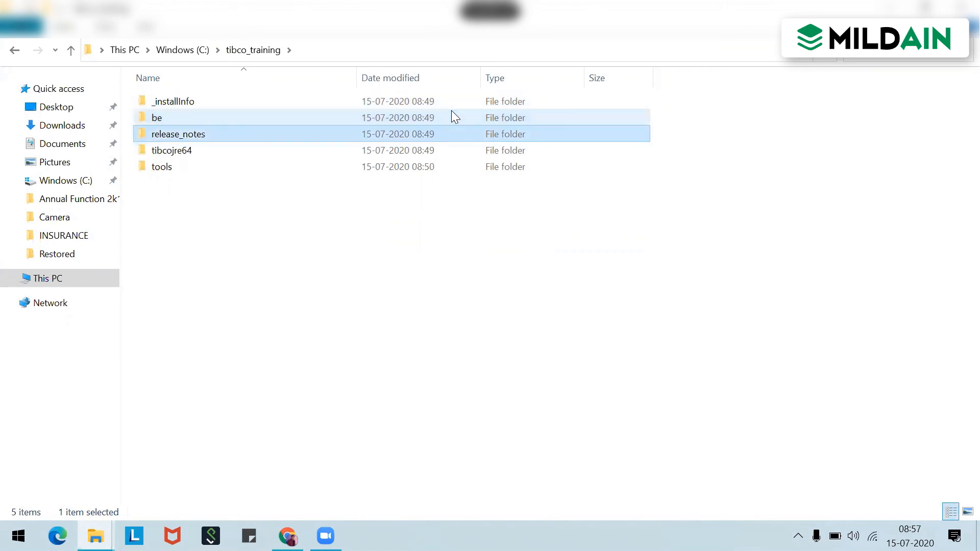
key(Down)
key(Down)
key(Up)
key(Up)
key(Up)
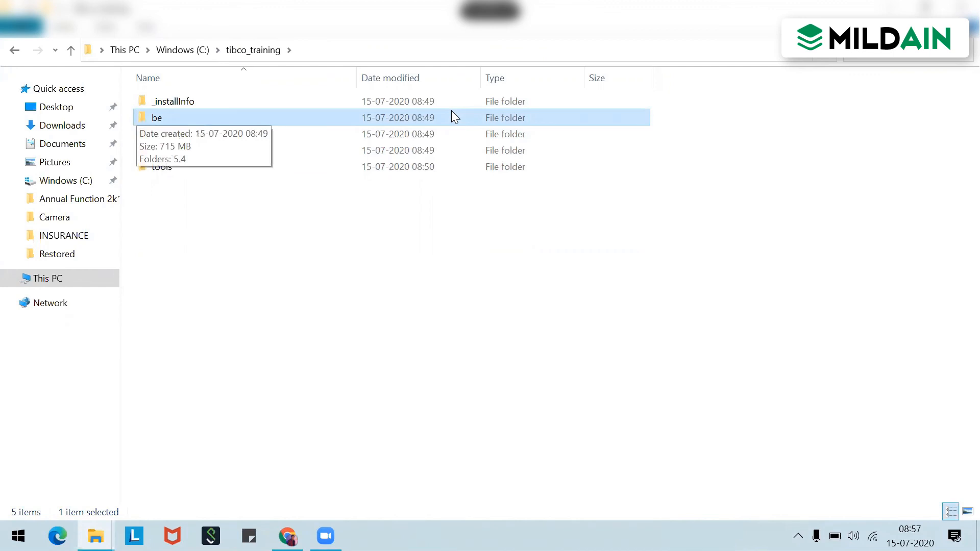
key(Return)
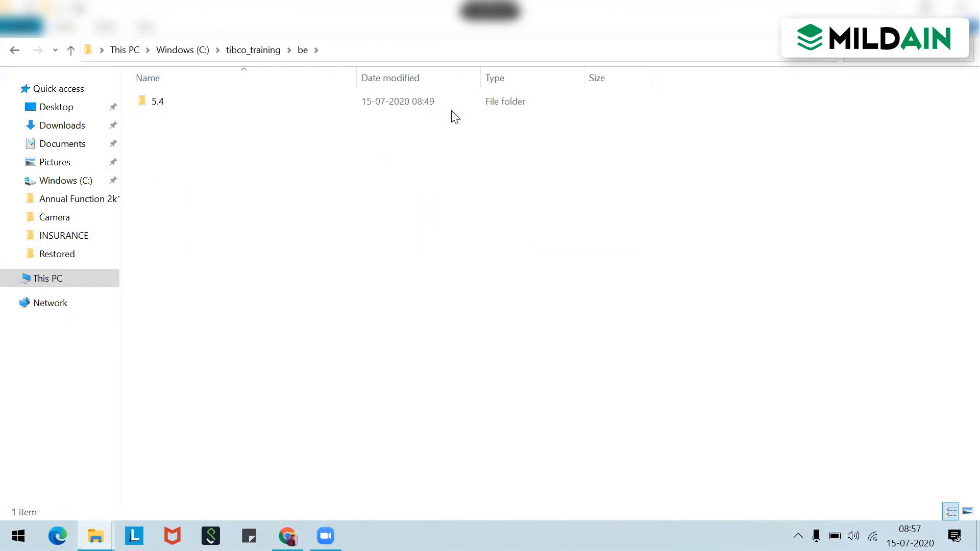
Create two new folders named 5.5 and 5.3 beside the 5.4 folder in C:\tibco_training\be.
key(Down)
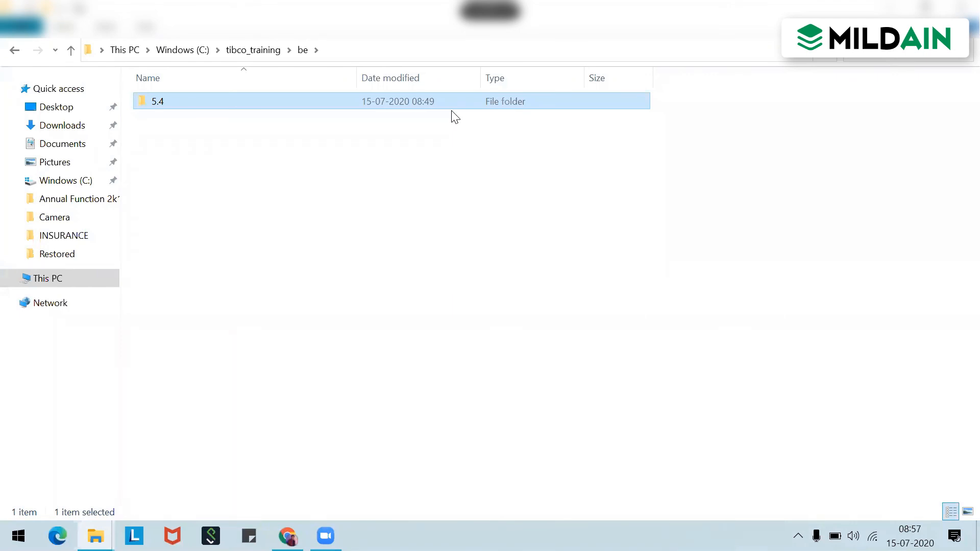
click(406, 163)
key(ctrl+shift+n)
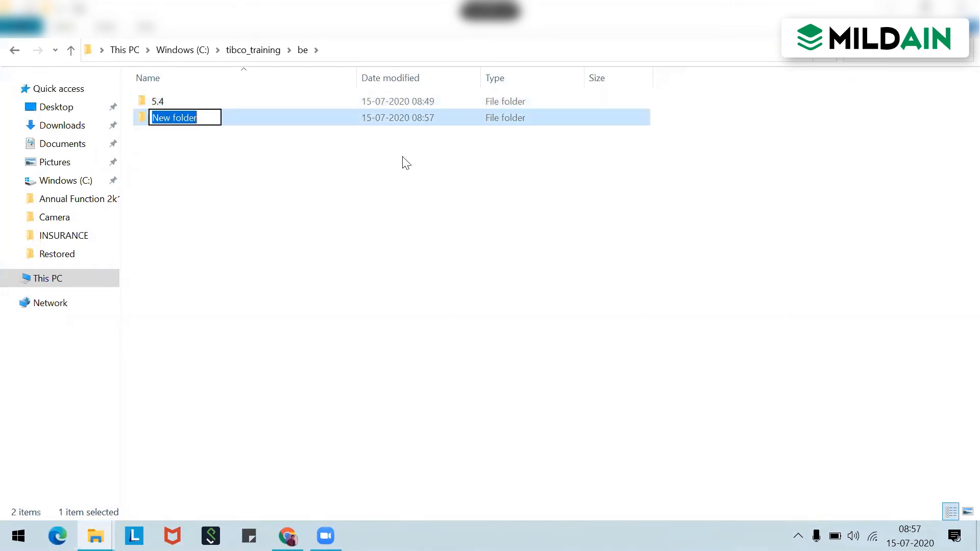
text(5.5)
key(Return)
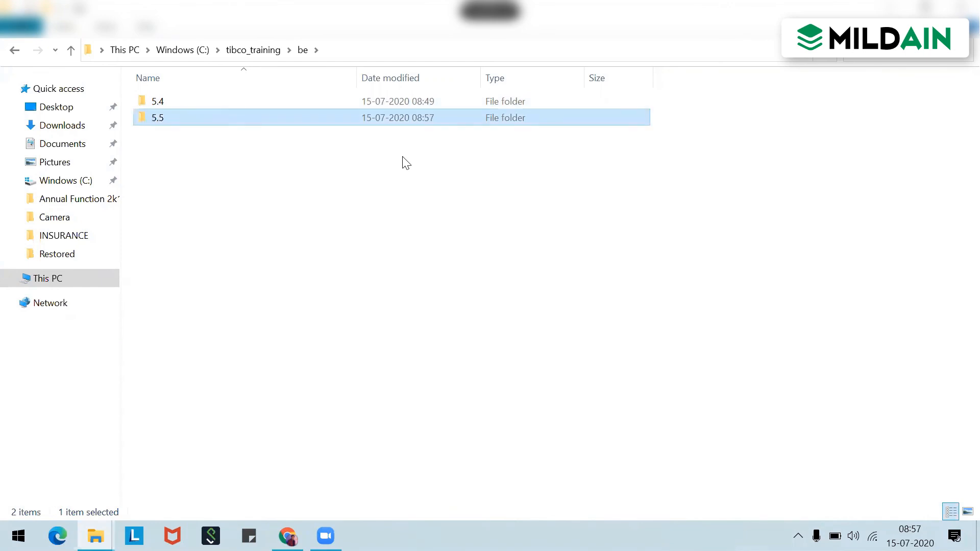
key(ctrl+shift+n)
text(5.3)
key(Return)
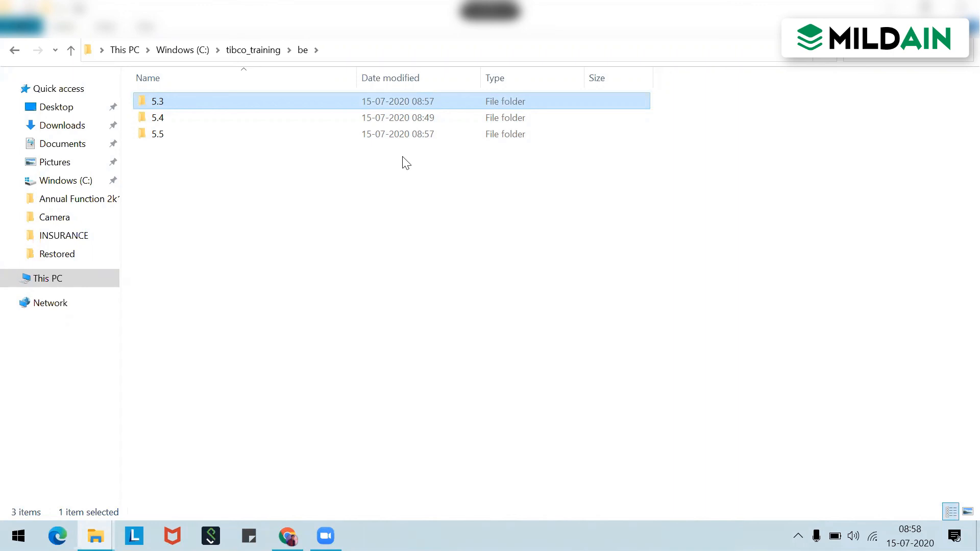
Permanently delete the empty 5.3 and 5.5 folders together, leaving out the 5.4 folder.
key(ctrl+Down)
key(ctrl+Down)
key(ctrl+space)
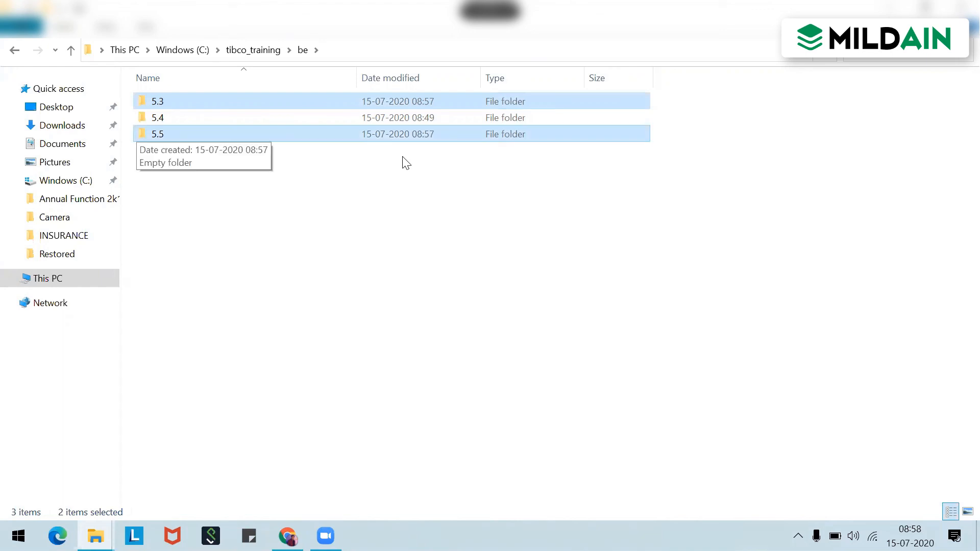
key(shift+Delete)
key(Return)
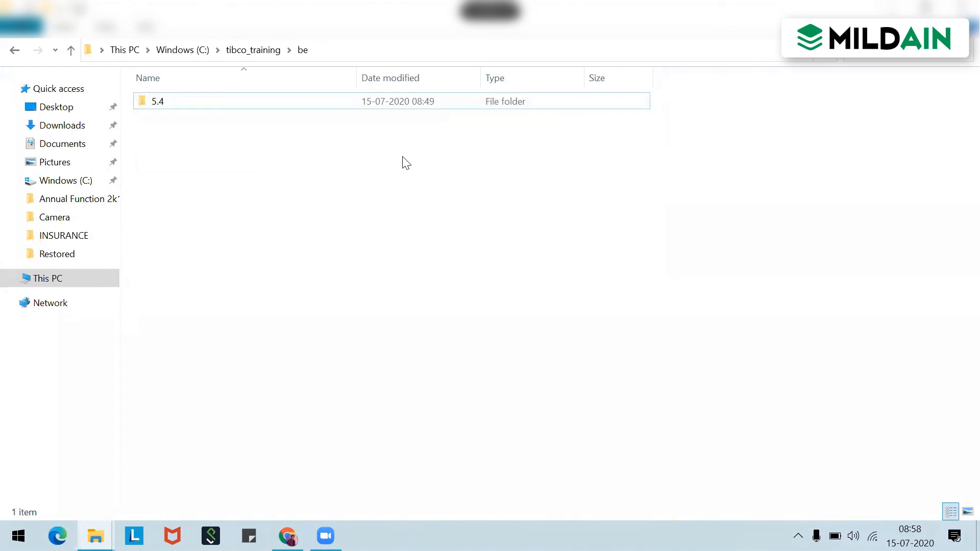